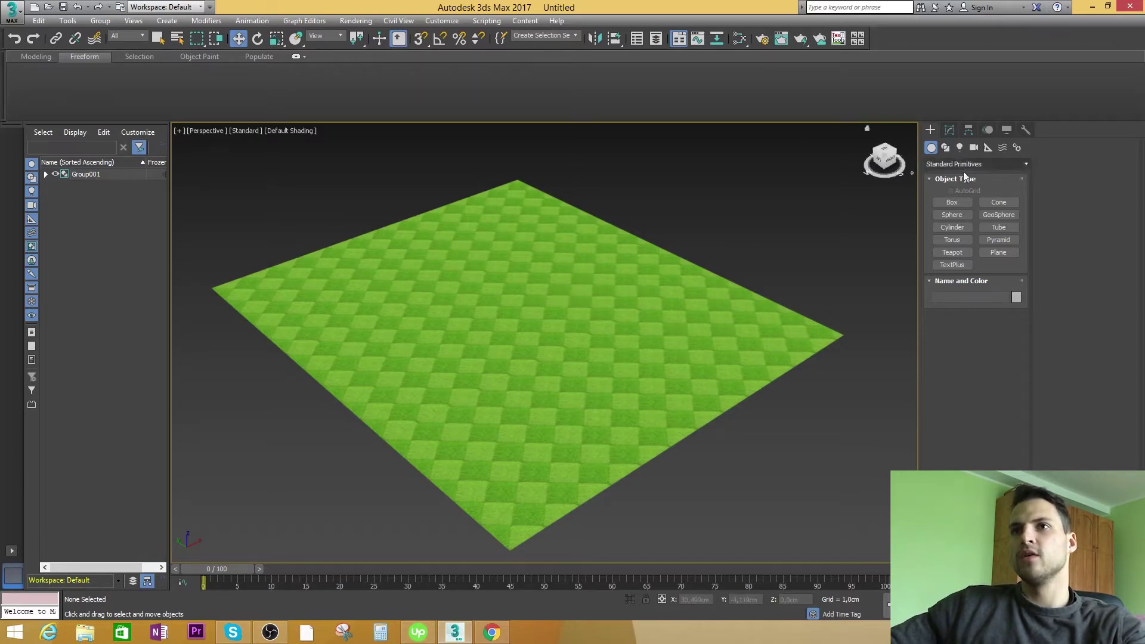
# - Create a box about 5.87 cm square and about 0.64 cm high on the grass plane, and display edged faces
pyautogui.click(952, 203)
pyautogui.scroll(6, 537, 293)
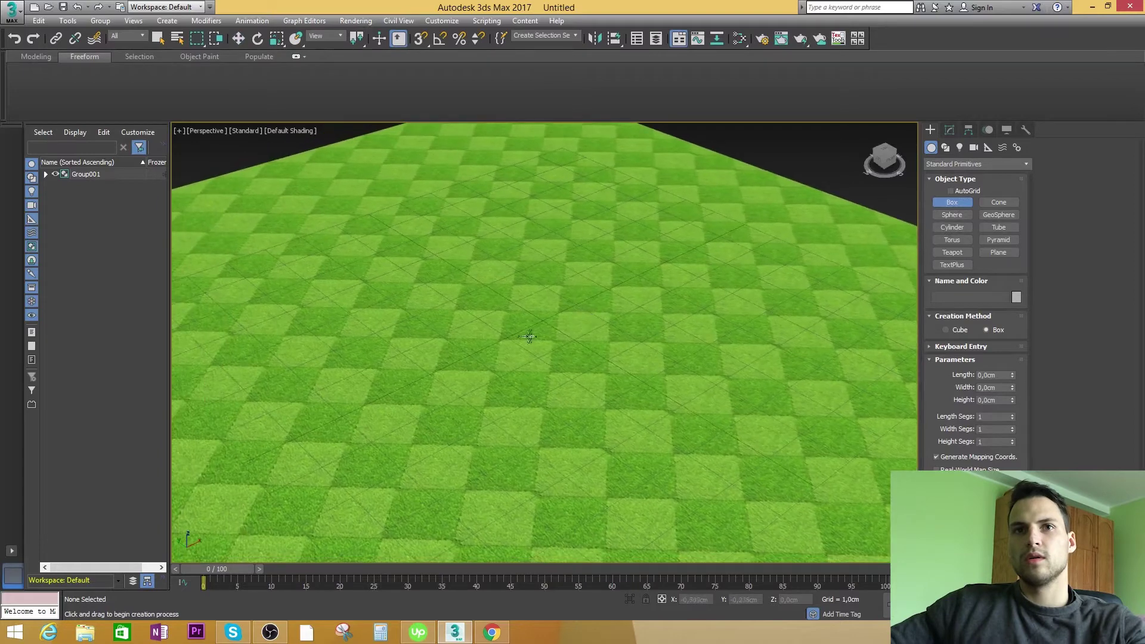
pyautogui.moveTo(528, 337); pyautogui.dragTo(616, 401)
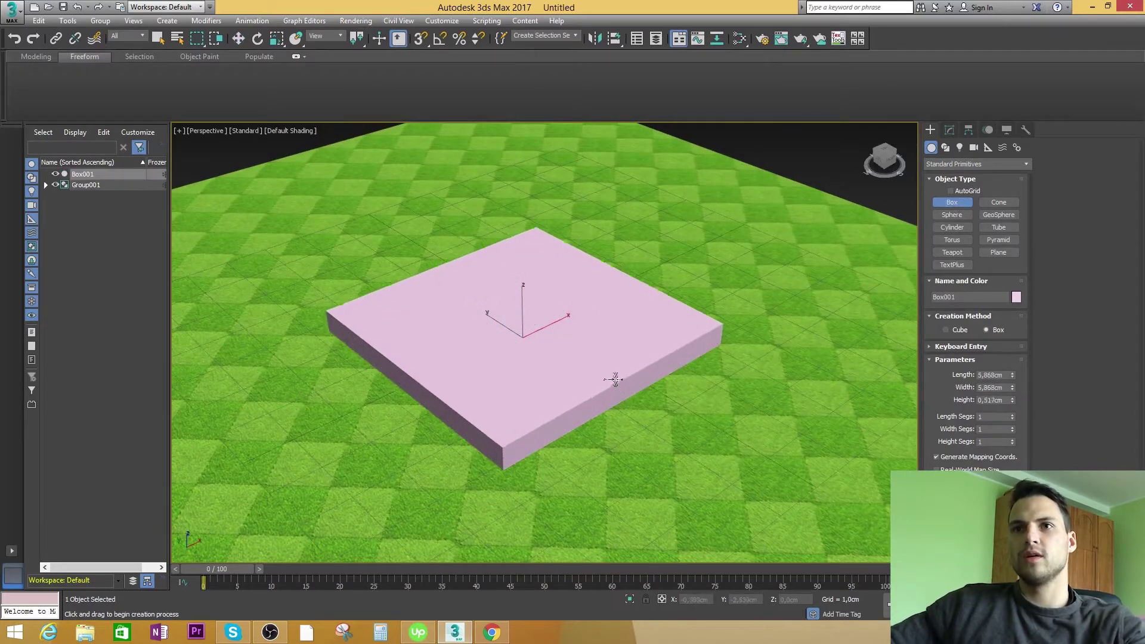
pyautogui.click(614, 374)
pyautogui.press('w')
pyautogui.press('F4')
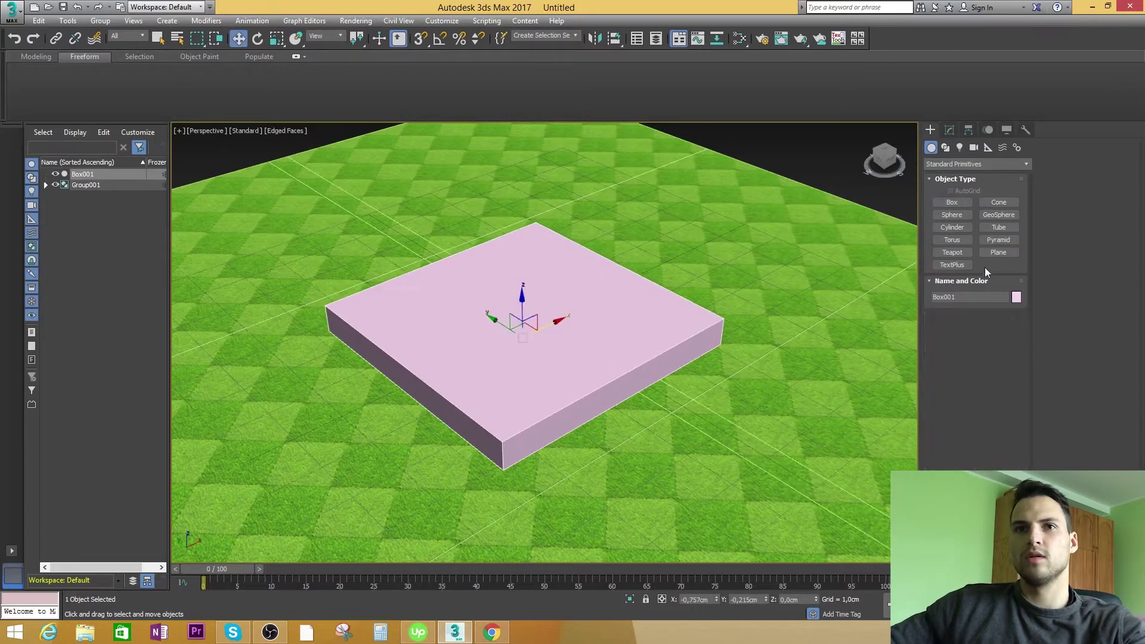
# - Recolour the box grey and convert it to an Editable Poly
pyautogui.click(1016, 297)
pyautogui.click(894, 374)
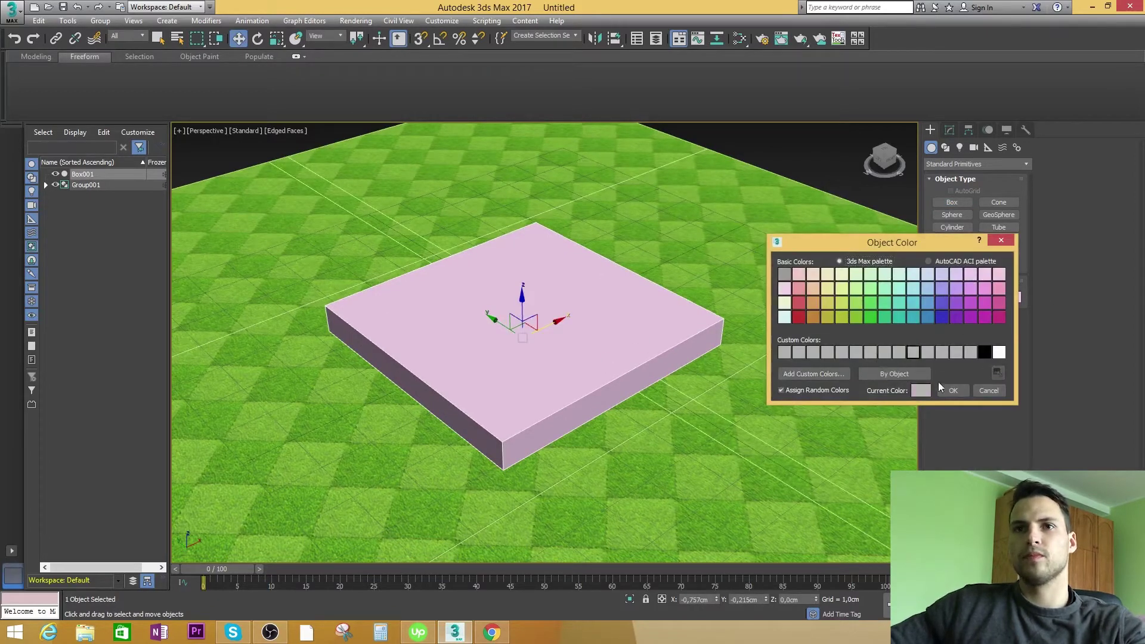
pyautogui.click(953, 391)
pyautogui.rightClick(695, 333)
pyautogui.moveTo(644, 455)
pyautogui.click(738, 464)
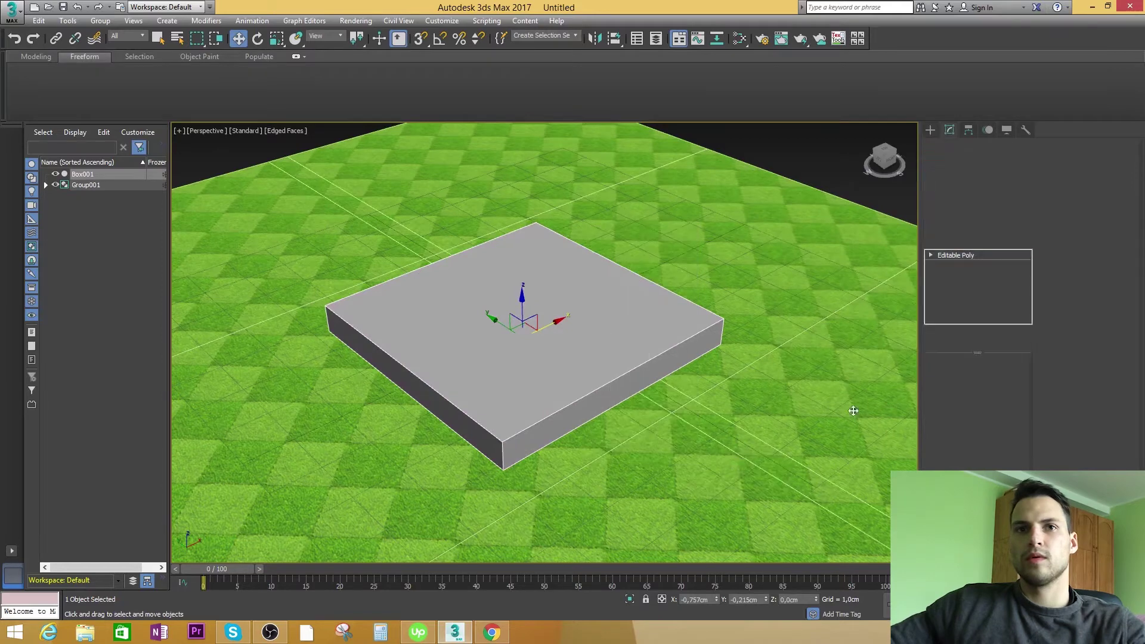
# - Chamfer the four top edges of the box so it has a wide bevel around its upper face
pyautogui.click(638, 370)
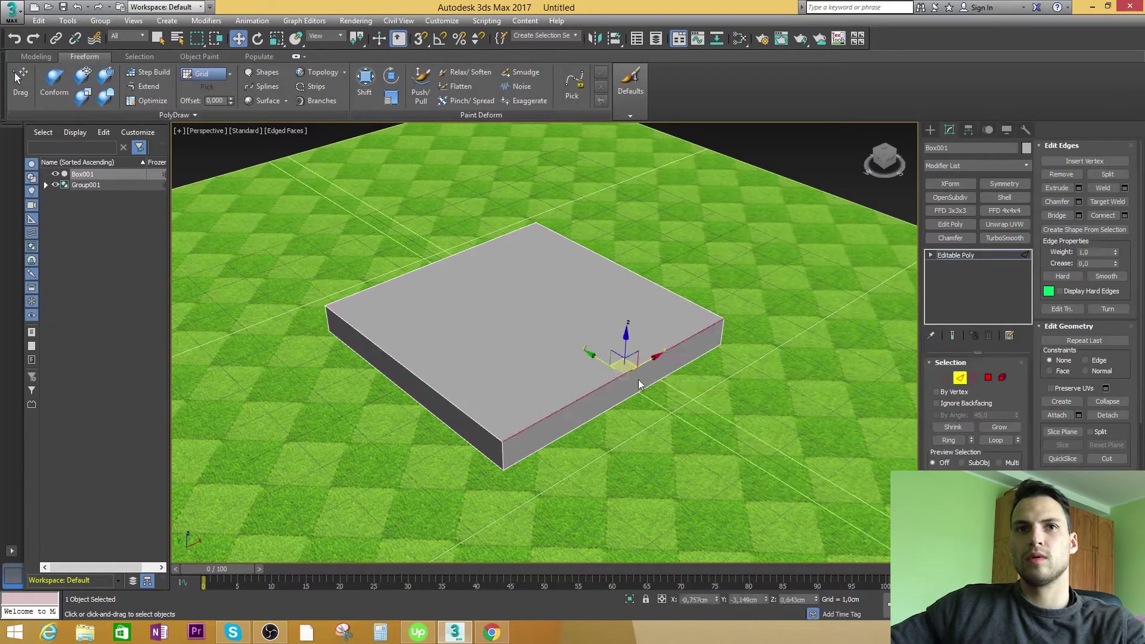
pyautogui.keyDown('ctrl'); pyautogui.click(458, 404); pyautogui.keyUp('ctrl')
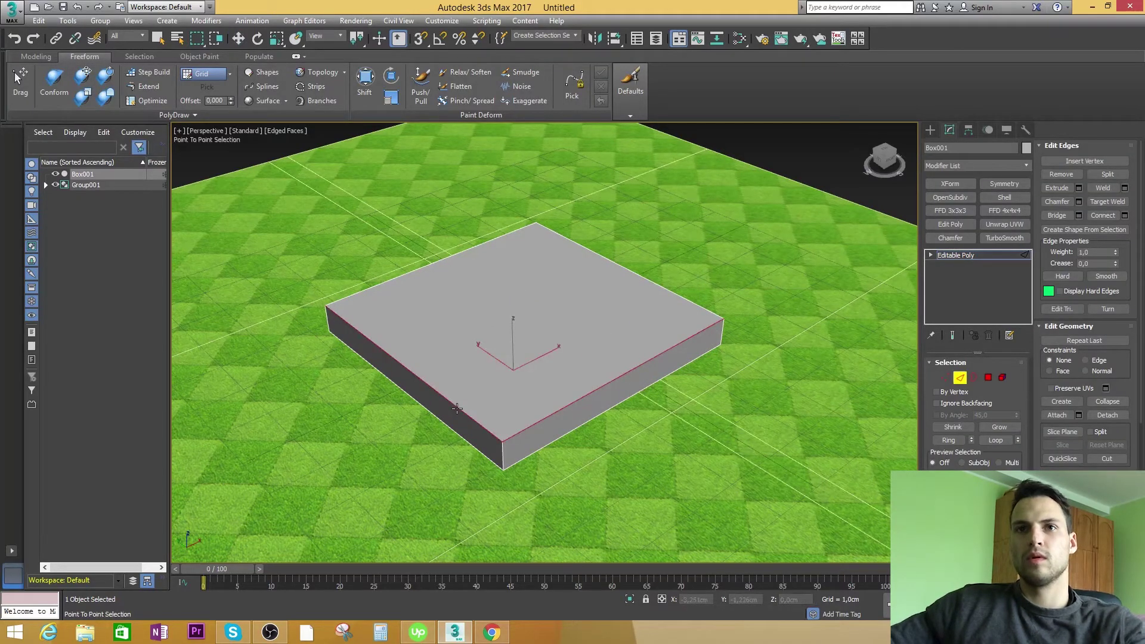
pyautogui.keyDown('ctrl'); pyautogui.click(414, 270); pyautogui.keyUp('ctrl')
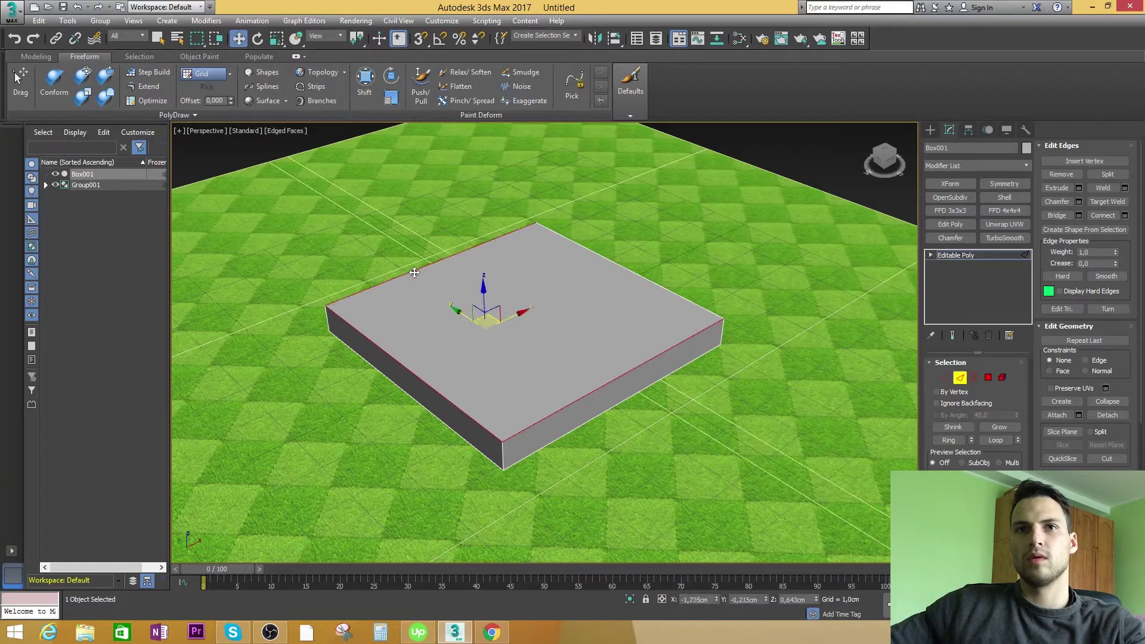
pyautogui.keyDown('ctrl'); pyautogui.click(621, 266); pyautogui.keyUp('ctrl')
pyautogui.rightClick(601, 312)
pyautogui.click(501, 380)
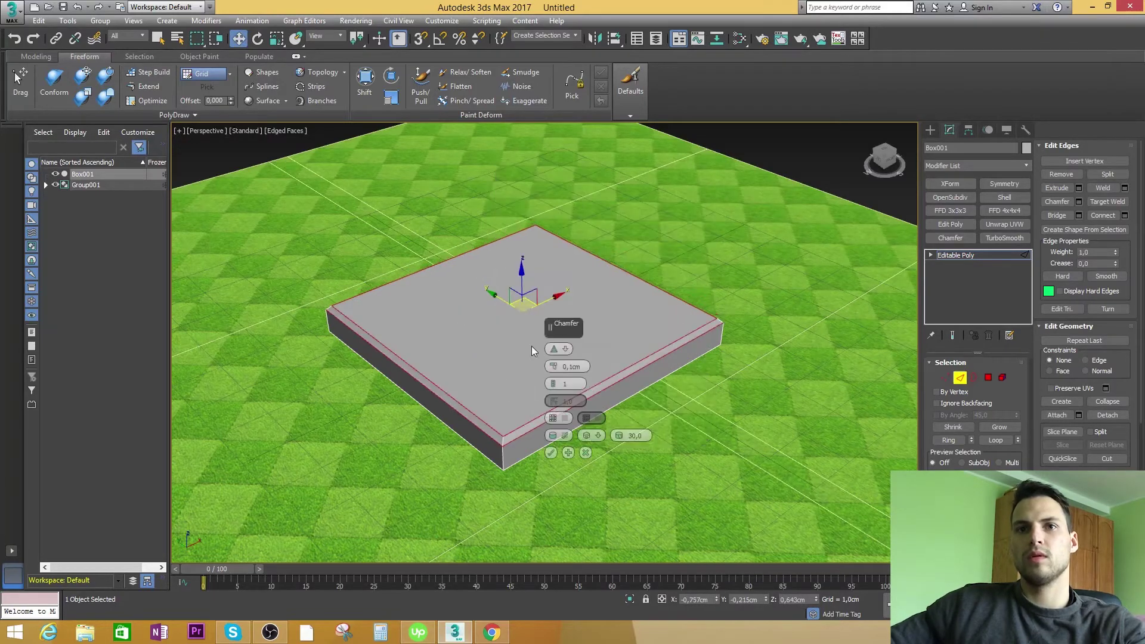
pyautogui.moveTo(553, 366); pyautogui.dragTo(557, 361)
pyautogui.click(551, 453)
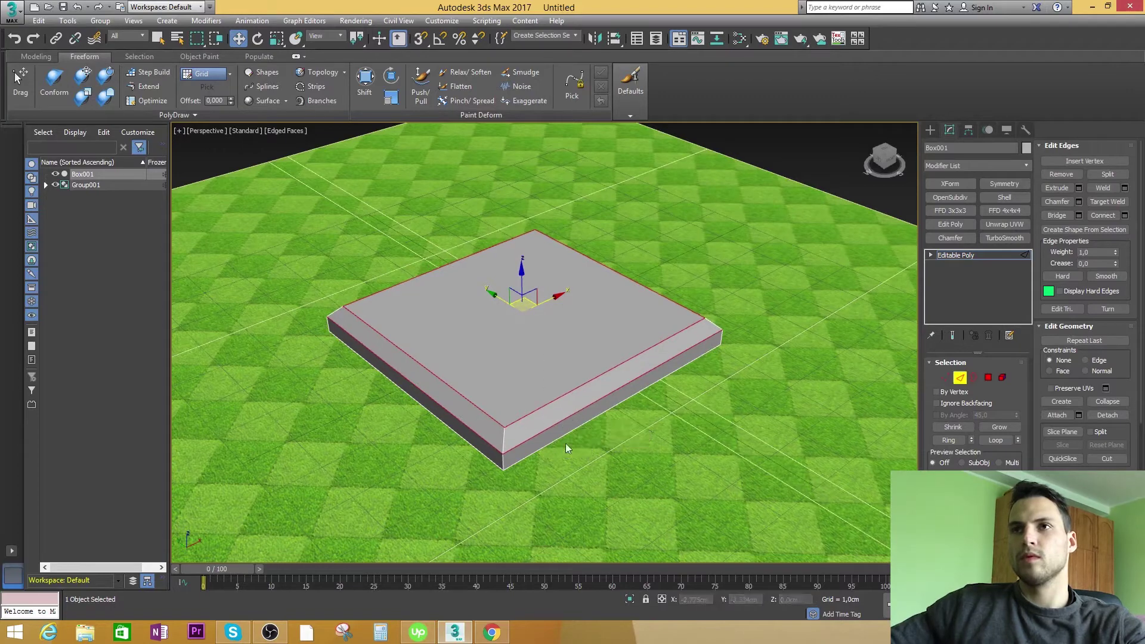
# - Create a horizontal cylinder of about 1.51 cm radius and 5.88 cm height in the Front view, centred above the box
pyautogui.click(931, 130)
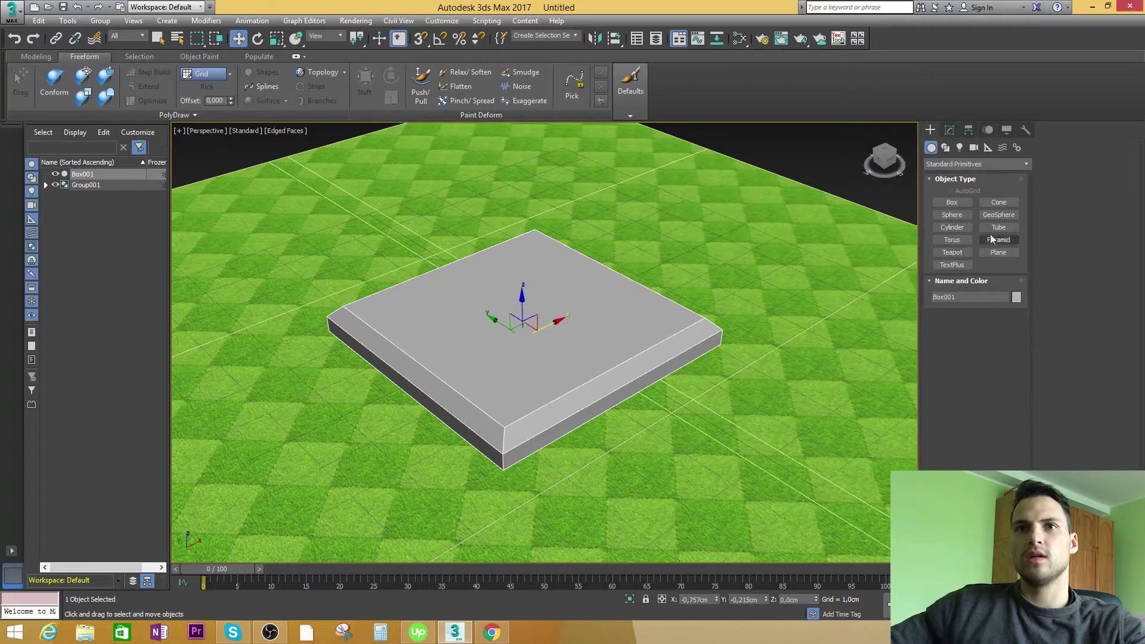
pyautogui.click(953, 227)
pyautogui.hotkey('alt', 'w')
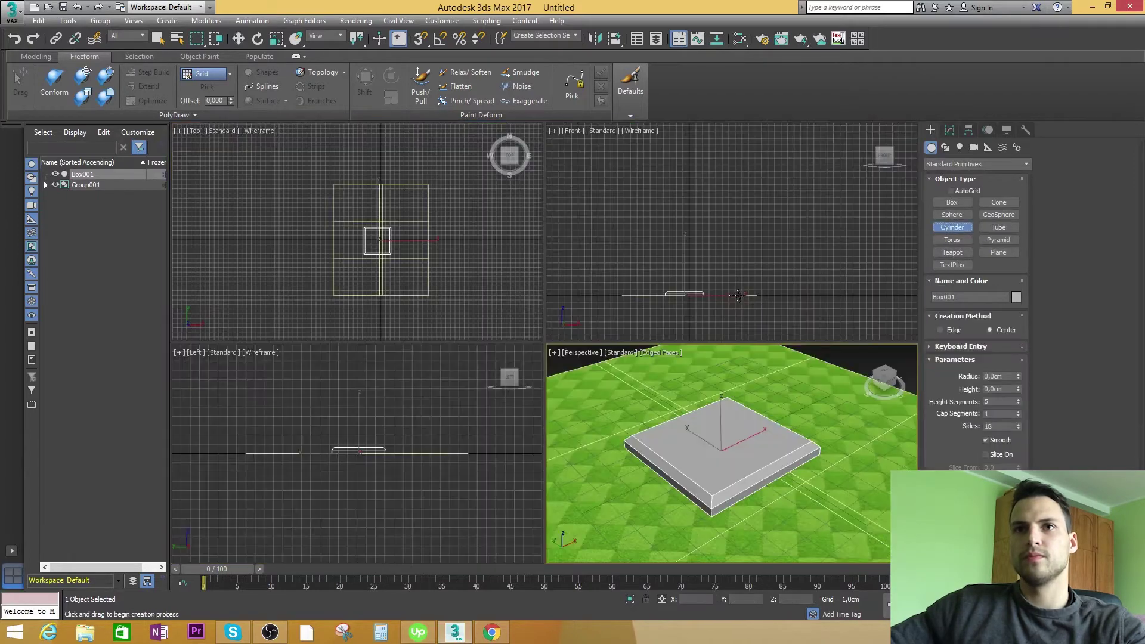
pyautogui.middleClick(712, 246)
pyautogui.scroll(4, 712, 246)
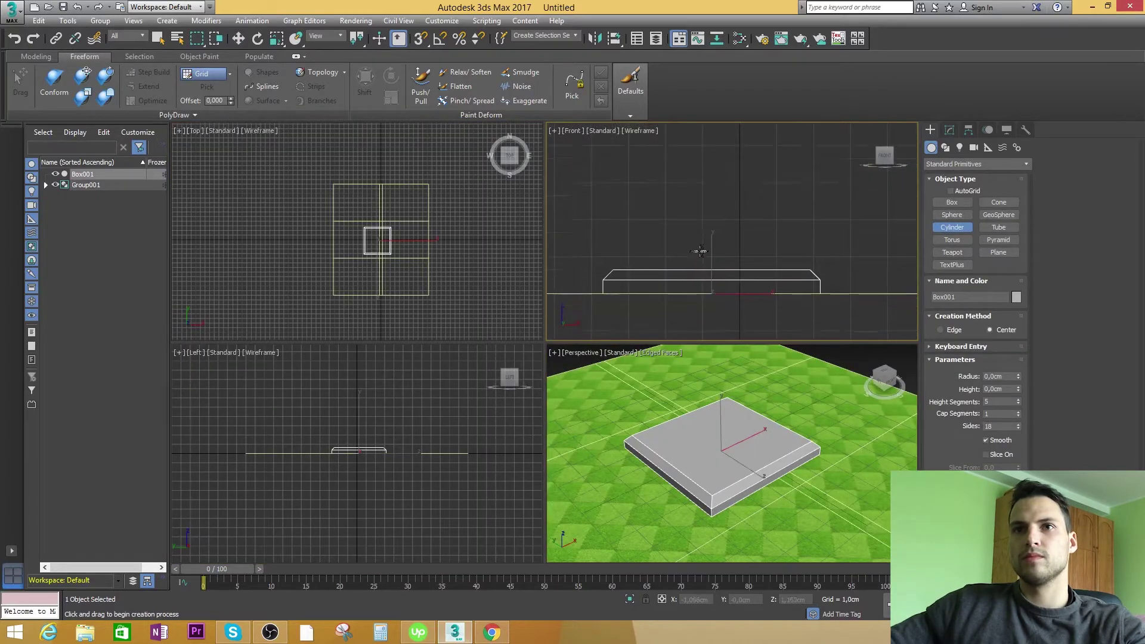
pyautogui.moveTo(712, 234); pyautogui.dragTo(759, 271)
pyautogui.click(673, 50)
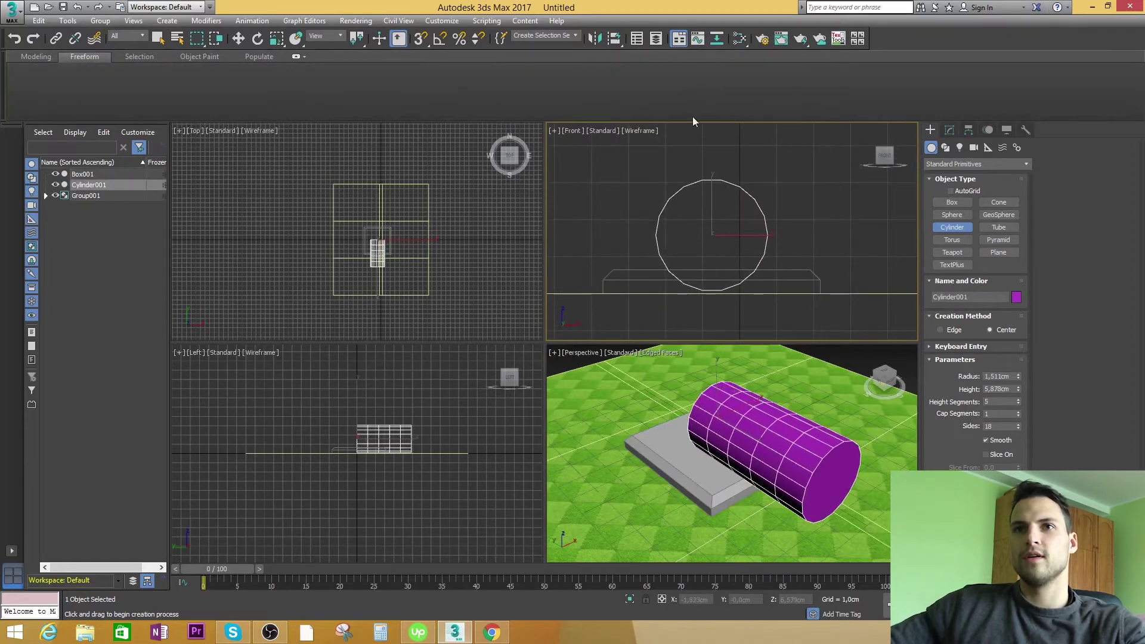
pyautogui.rightClick(803, 399)
pyautogui.hotkey('alt', 'w')
pyautogui.rightClick(797, 398)
# - Move the cylinder back and up over the bevelled base, and resize it to about 1.28 cm radius and 7.11 cm height
pyautogui.keyDown('alt'); pyautogui.moveTo(797, 399); pyautogui.dragTo(667, 378, button='middle'); pyautogui.keyUp('alt')
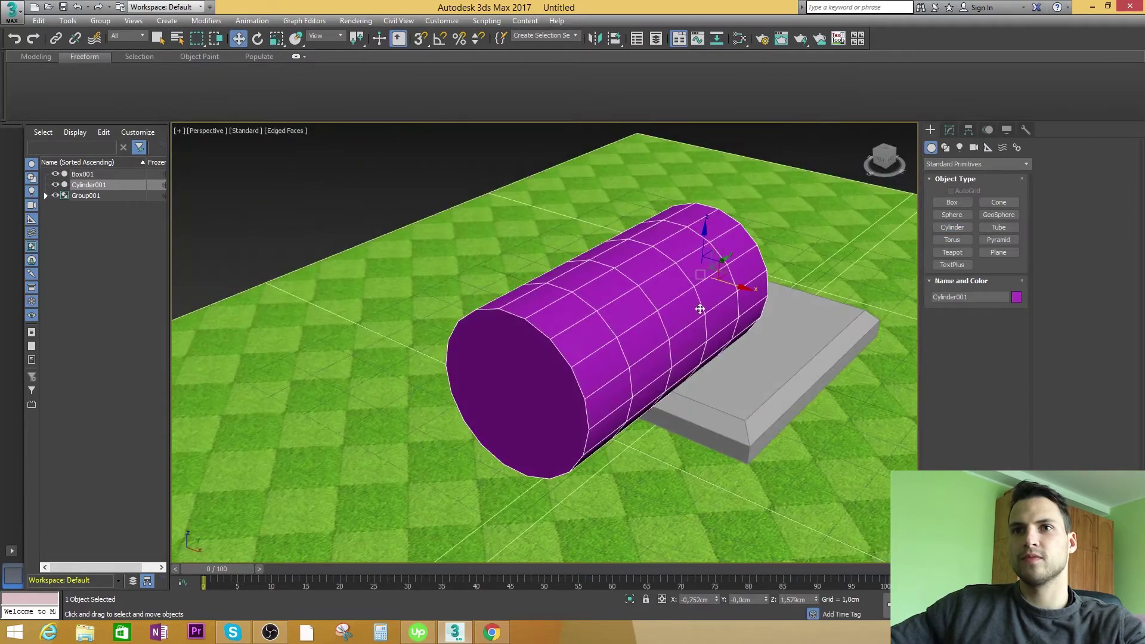
pyautogui.keyDown('alt'); pyautogui.moveTo(700, 309); pyautogui.dragTo(614, 317, button='middle'); pyautogui.keyUp('alt')
pyautogui.moveTo(740, 290); pyautogui.dragTo(835, 286)
pyautogui.moveTo(801, 249); pyautogui.dragTo(804, 230)
pyautogui.keyDown('alt'); pyautogui.moveTo(812, 289); pyautogui.dragTo(756, 303, button='middle'); pyautogui.keyUp('alt')
pyautogui.moveTo(813, 292); pyautogui.dragTo(833, 293)
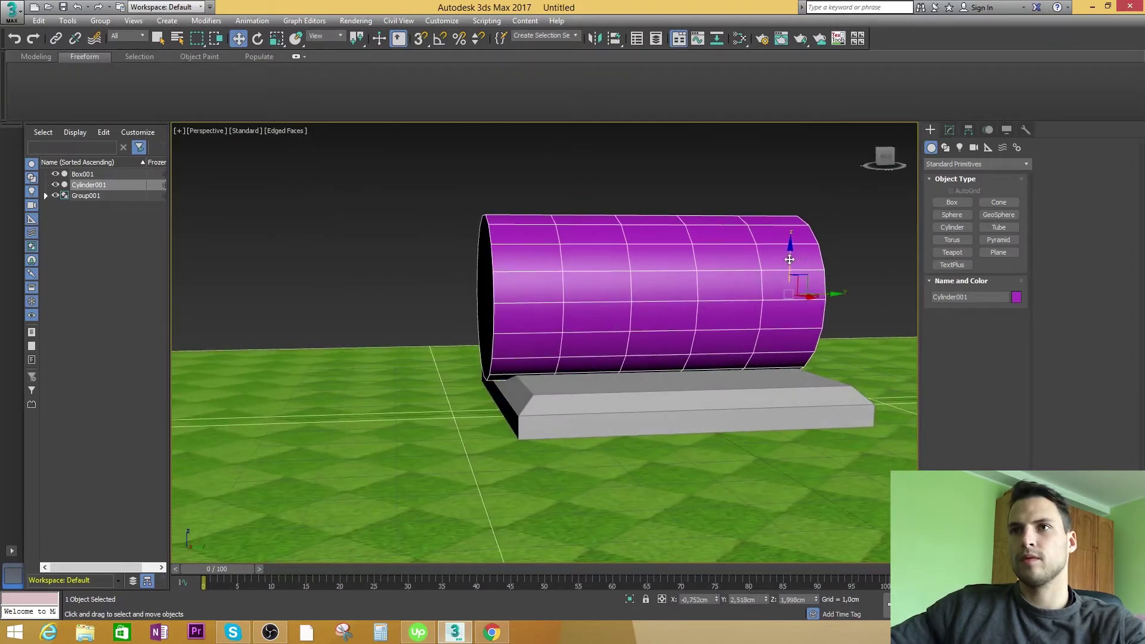
pyautogui.moveTo(789, 260); pyautogui.dragTo(790, 246)
pyautogui.keyDown('alt'); pyautogui.moveTo(790, 245); pyautogui.dragTo(803, 263, button='middle'); pyautogui.keyUp('alt')
pyautogui.click(949, 131)
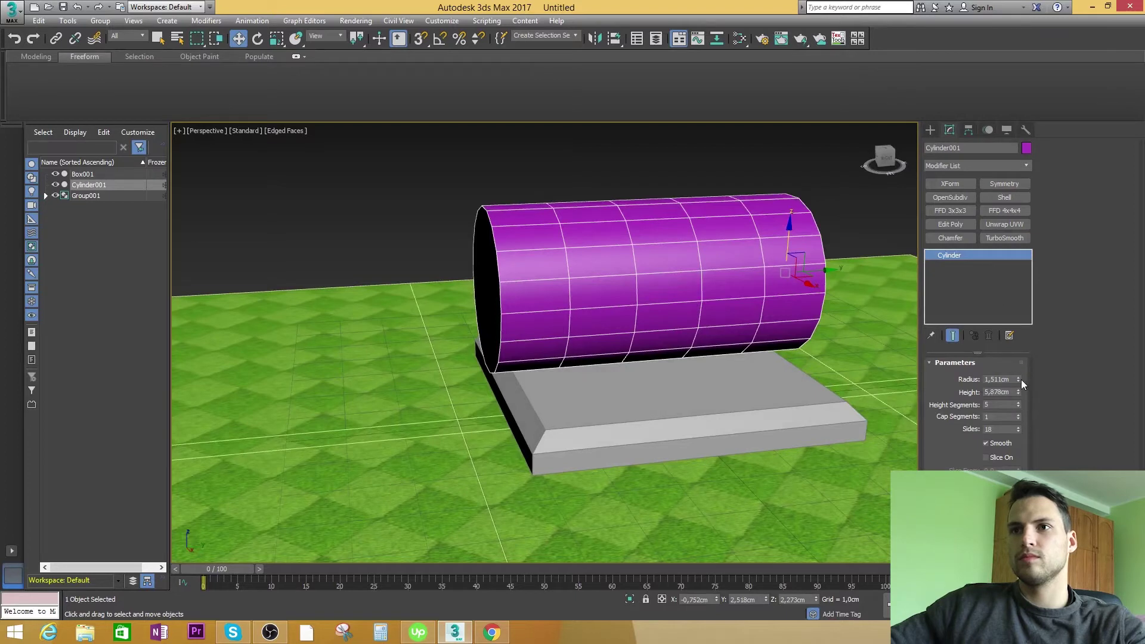
pyautogui.moveTo(1018, 380)
pyautogui.mouseDown()
pyautogui.moveTo(1017, 395)
pyautogui.moveTo(1018, 378)
pyautogui.mouseUp()
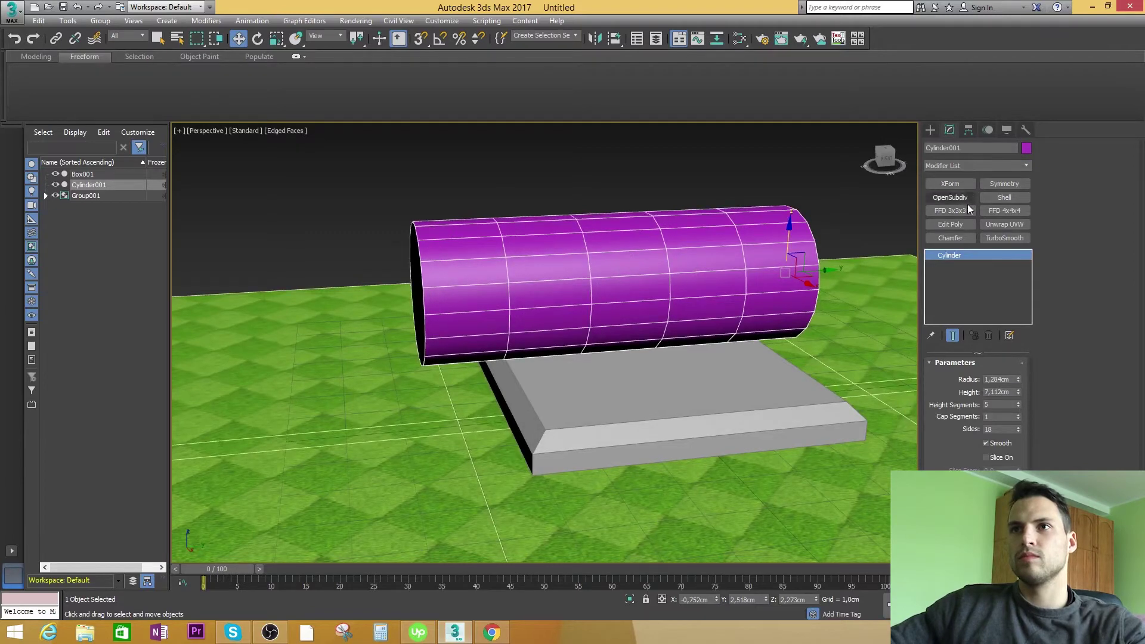
# - Add Edit Poly and FFD 4x4x4 modifiers to the cylinder and enter the lattice's Control Points level
pyautogui.click(965, 227)
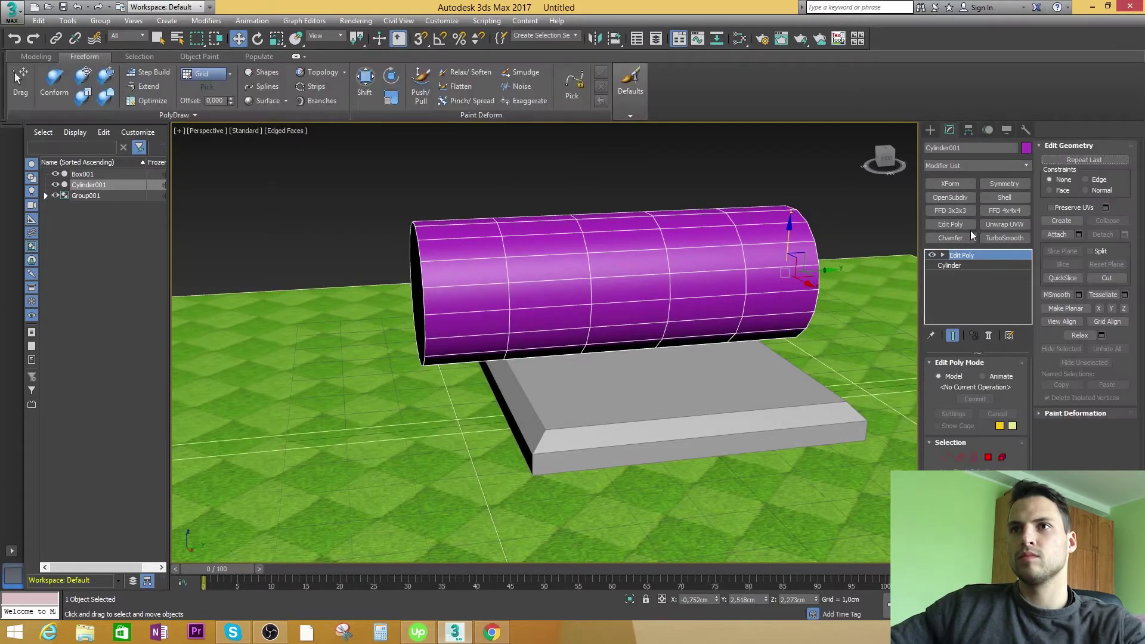
pyautogui.click(996, 213)
pyautogui.click(944, 255)
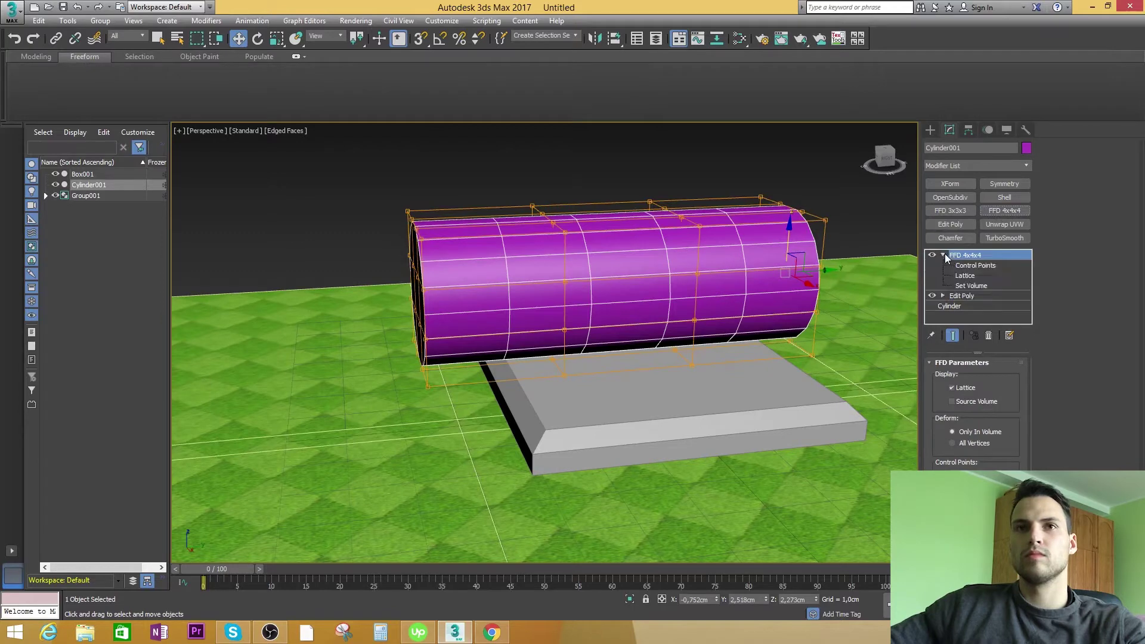
pyautogui.click(976, 266)
pyautogui.keyDown('alt'); pyautogui.moveTo(572, 281); pyautogui.dragTo(536, 203, button='middle'); pyautogui.keyUp('alt')
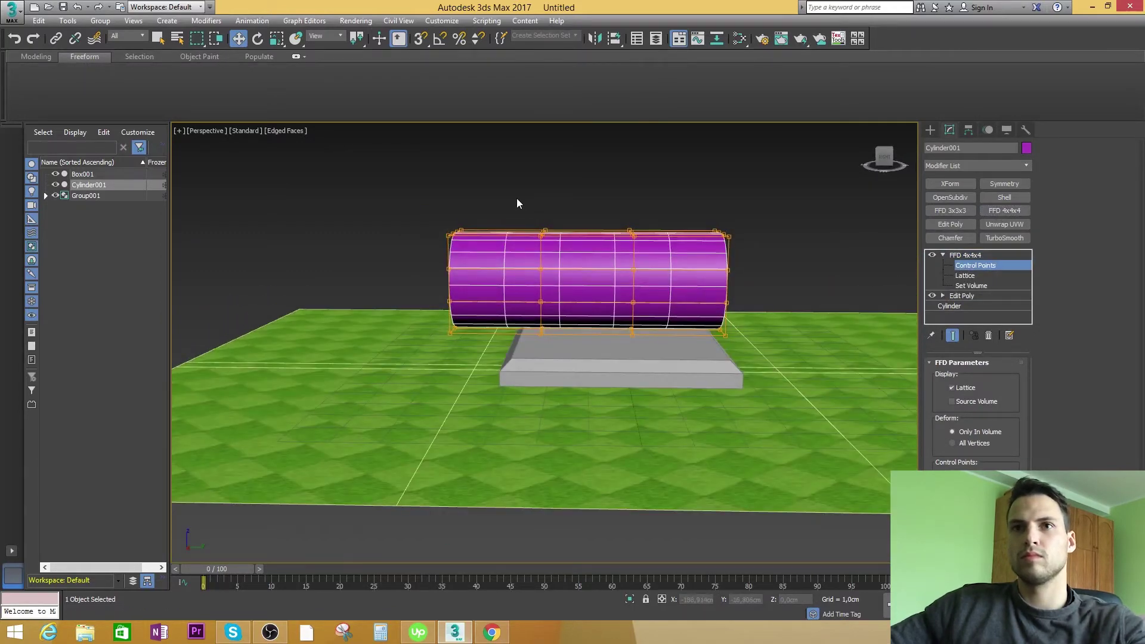
pyautogui.moveTo(770, 247); pyautogui.dragTo(700, 354)
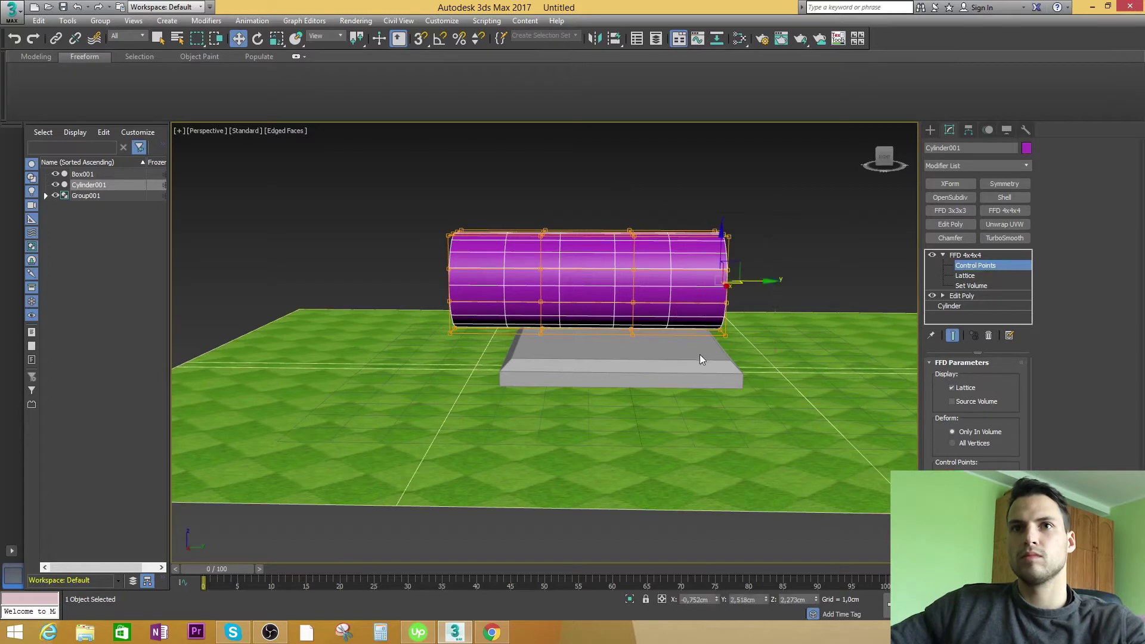
pyautogui.keyDown('alt'); pyautogui.moveTo(699, 354); pyautogui.dragTo(710, 298, button='middle'); pyautogui.keyUp('alt')
pyautogui.press('r')
pyautogui.moveTo(714, 289); pyautogui.dragTo(717, 254)
pyautogui.hotkey('ctrl', 'z')
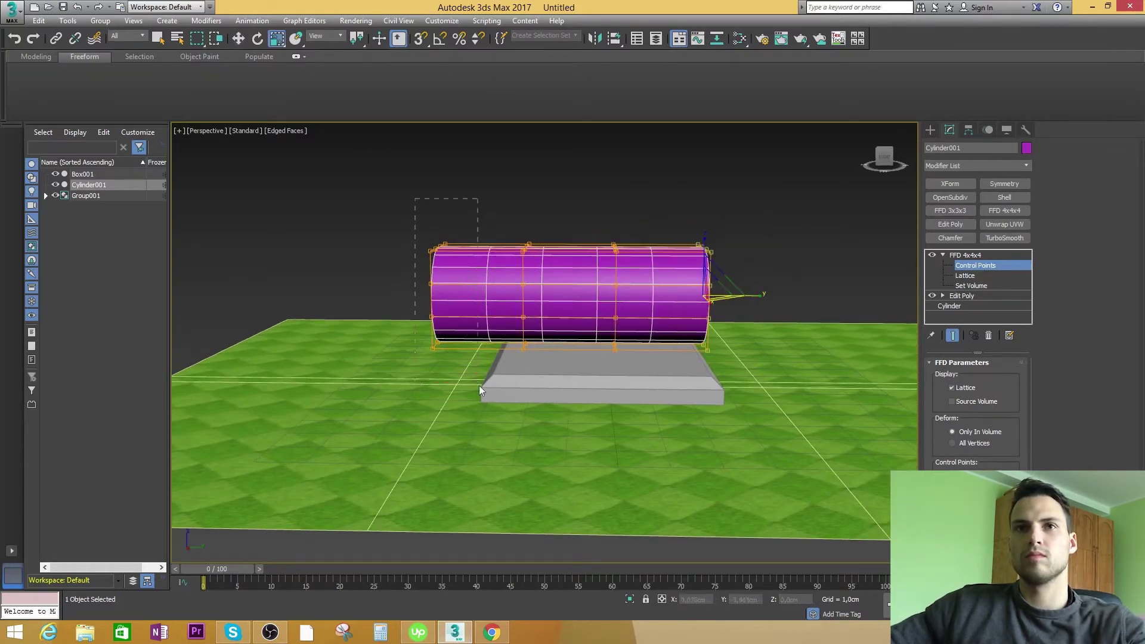
# - Scale up the lattice control points at the cylinder's front end to about 167% to flare the muzzle
pyautogui.moveTo(480, 386); pyautogui.dragTo(479, 386)
pyautogui.keyDown('alt'); pyautogui.moveTo(479, 386); pyautogui.dragTo(531, 335, button='middle'); pyautogui.keyUp('alt')
pyautogui.moveTo(437, 287); pyautogui.dragTo(449, 250)
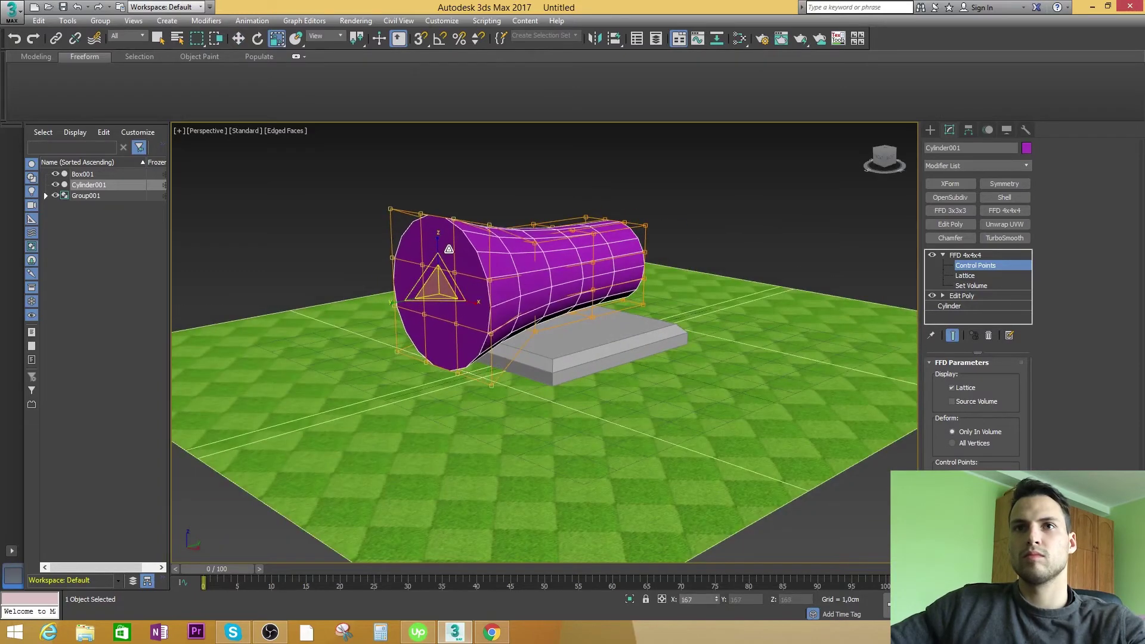
# - Scale down the lattice control points at the cylinder's rear end to taper the barrel
pyautogui.keyDown('alt'); pyautogui.moveTo(449, 249); pyautogui.dragTo(737, 255, button='middle'); pyautogui.keyUp('alt')
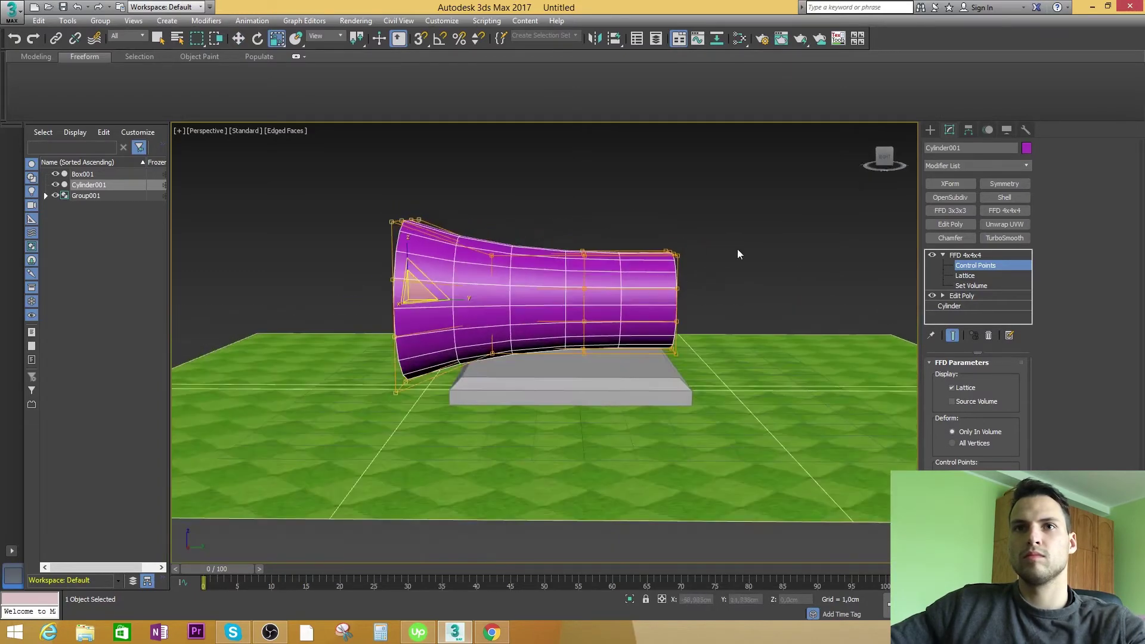
pyautogui.moveTo(659, 392); pyautogui.dragTo(660, 392)
pyautogui.keyDown('alt'); pyautogui.moveTo(695, 352); pyautogui.dragTo(656, 337, button='middle'); pyautogui.keyUp('alt')
pyautogui.moveTo(680, 287); pyautogui.dragTo(683, 300)
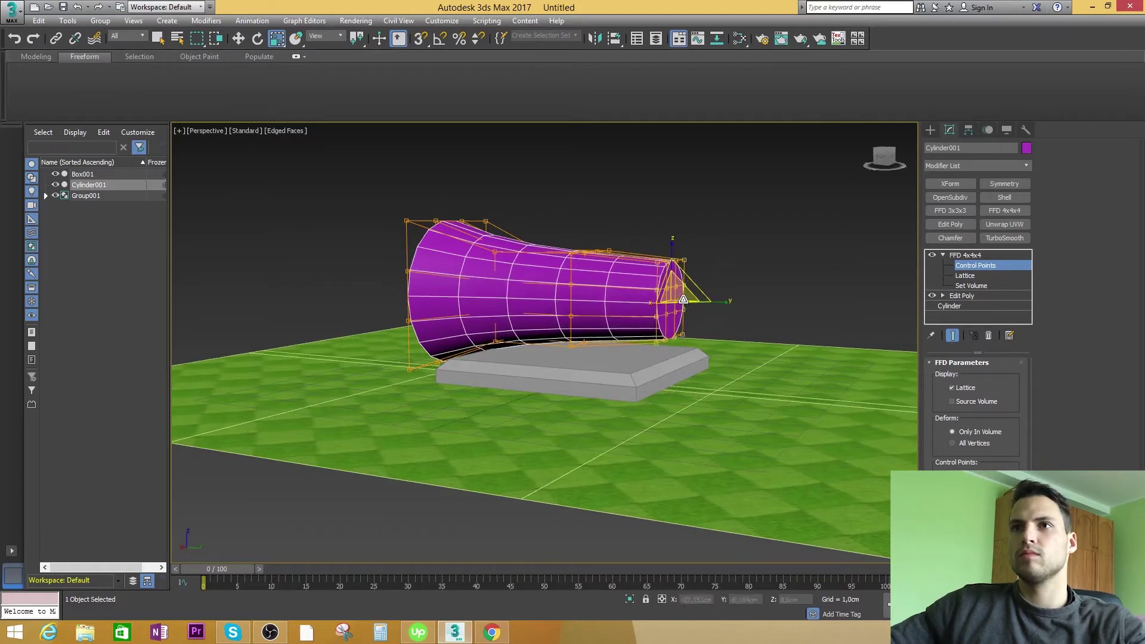
# - Add another Edit Poly modifier and inset the barrel's flared end face to form a rim
pyautogui.click(961, 225)
pyautogui.click(989, 457)
pyautogui.keyDown('alt'); pyautogui.moveTo(651, 348); pyautogui.dragTo(707, 331, button='middle'); pyautogui.keyUp('alt')
pyautogui.click(576, 299)
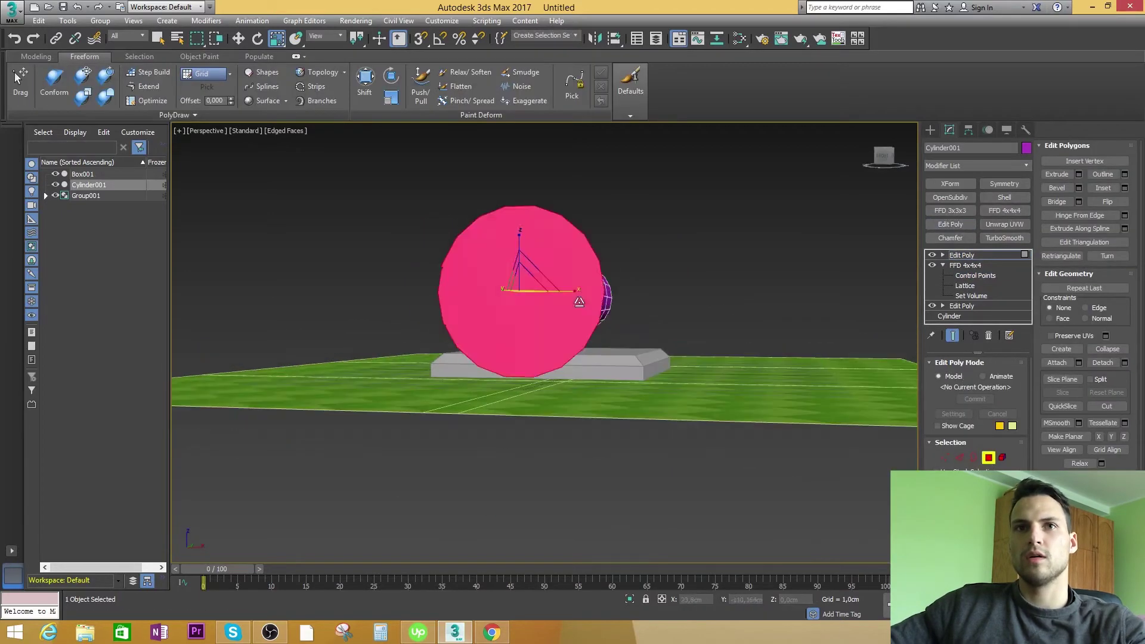
pyautogui.keyDown('alt'); pyautogui.moveTo(579, 300); pyautogui.dragTo(599, 316, button='middle'); pyautogui.keyUp('alt')
pyautogui.rightClick(566, 308)
pyautogui.click(557, 365)
pyautogui.moveTo(532, 343); pyautogui.dragTo(531, 323)
# - Extrude the inset muzzle face about 1.6 cm inward to hollow out the barrel
pyautogui.press('w')
pyautogui.keyDown('alt'); pyautogui.moveTo(525, 310); pyautogui.dragTo(516, 300, button='middle'); pyautogui.keyUp('alt')
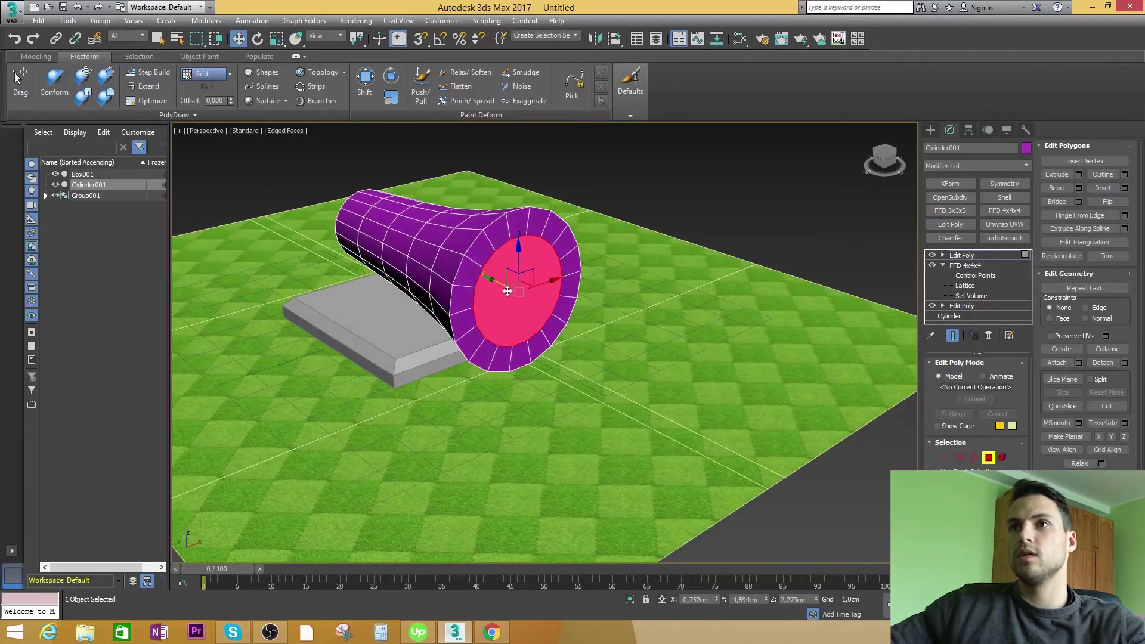
pyautogui.rightClick(514, 298)
pyautogui.click(509, 327)
pyautogui.moveTo(511, 310); pyautogui.dragTo(546, 325)
pyautogui.rightClick(585, 333)
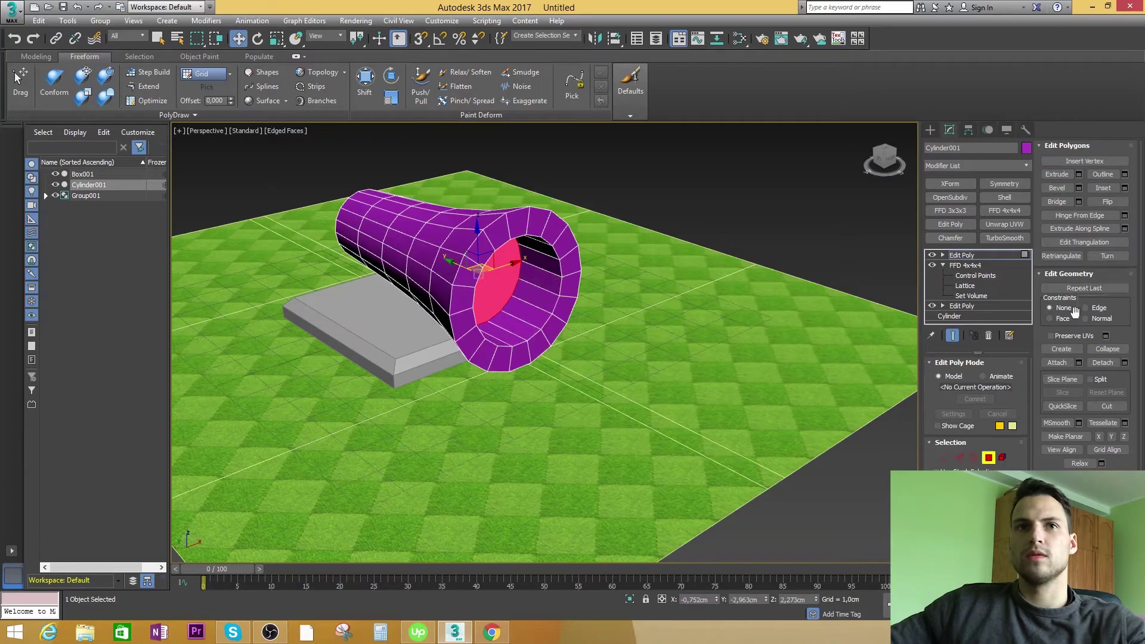
# - Collapse the recessed face into a single vertex and move it deeper into the barrel, to about Y 0.06 cm
pyautogui.click(1108, 349)
pyautogui.keyDown('alt'); pyautogui.moveTo(775, 335); pyautogui.dragTo(448, 272, button='middle'); pyautogui.keyUp('alt')
pyautogui.press('1')
pyautogui.press('q')
pyautogui.click(434, 274)
pyautogui.keyDown('alt'); pyautogui.moveTo(531, 277); pyautogui.dragTo(468, 274, button='middle'); pyautogui.keyUp('alt')
pyautogui.press('w')
pyautogui.moveTo(475, 273); pyautogui.dragTo(593, 271)
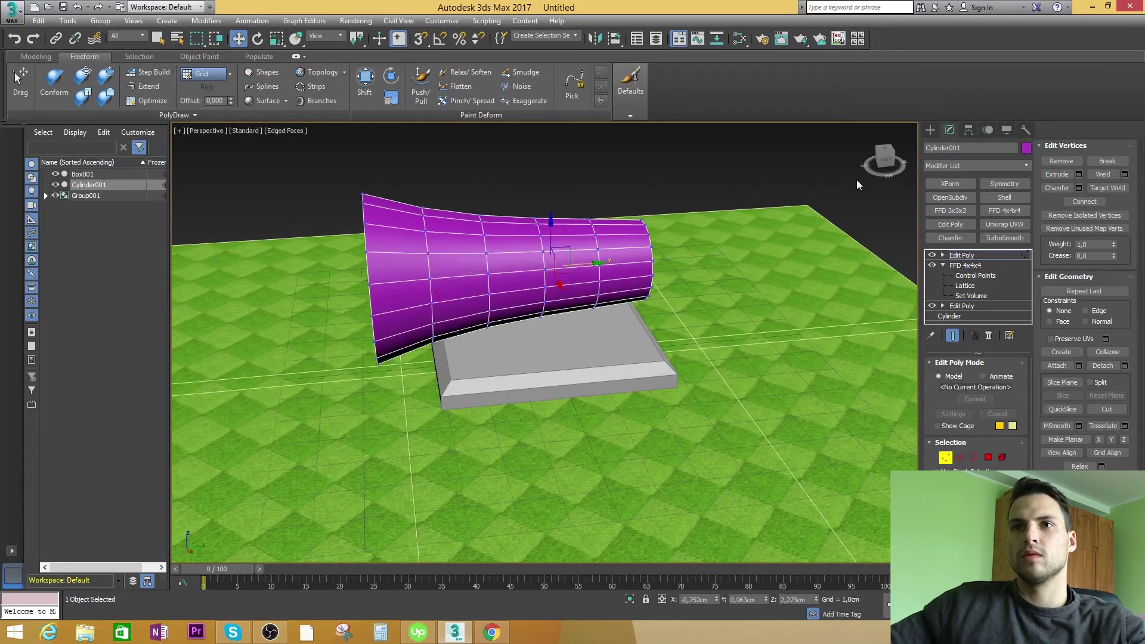
# - Recolour the barrel grey to match the base
pyautogui.click(931, 130)
pyautogui.click(1018, 296)
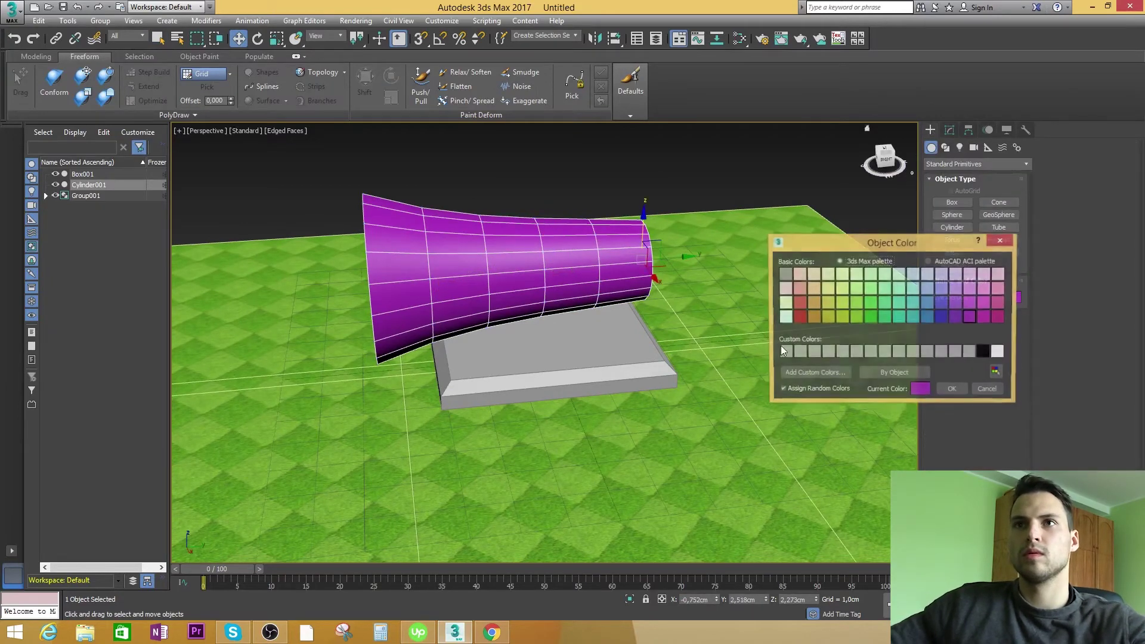
pyautogui.click(872, 352)
pyautogui.click(954, 390)
pyautogui.click(793, 339)
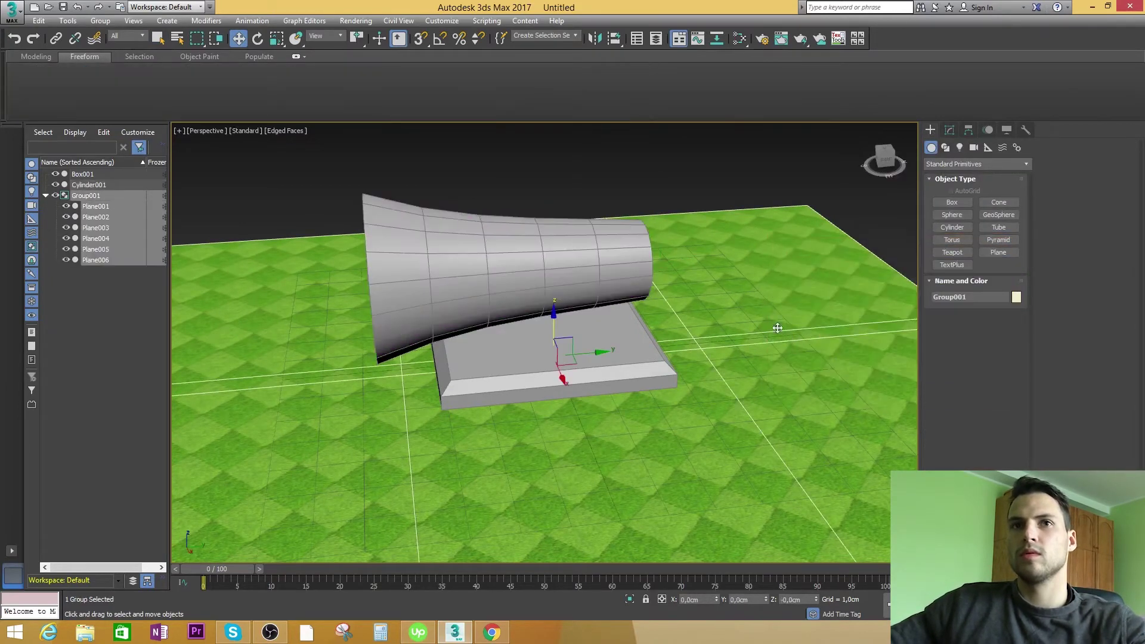
# - Tilt the barrel in the Left view so its flared muzzle points upward, and shift it to about Y 1.84, Z 1.59 cm
pyautogui.click(643, 273)
pyautogui.click(950, 130)
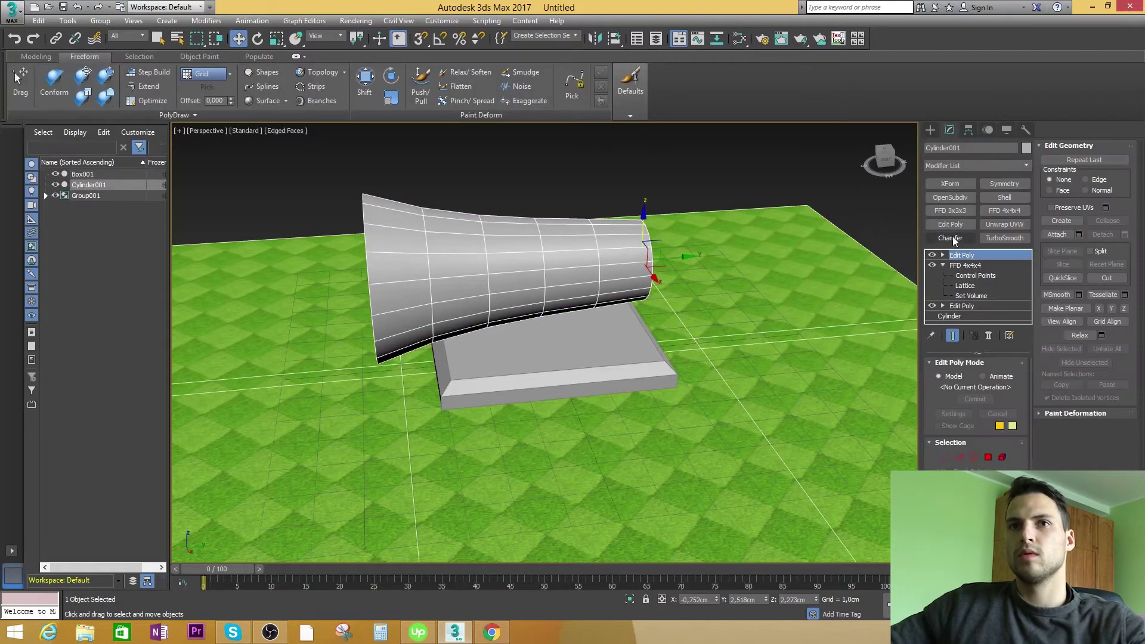
pyautogui.moveTo(758, 259)
pyautogui.keyDown('alt'); pyautogui.mouseDown(button='middle')
pyautogui.moveTo(731, 269)
pyautogui.moveTo(753, 284)
pyautogui.moveTo(769, 276)
pyautogui.mouseUp(button='middle'); pyautogui.keyUp('alt')
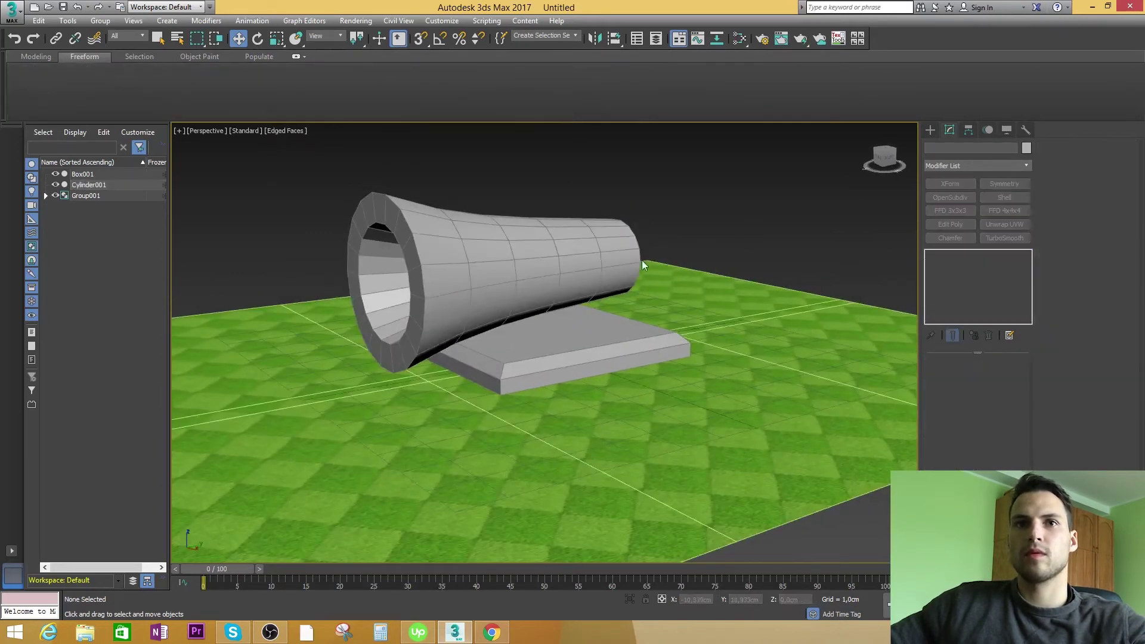
pyautogui.hotkey('alt', 'w')
pyautogui.rightClick(470, 372)
pyautogui.hotkey('alt', 'w')
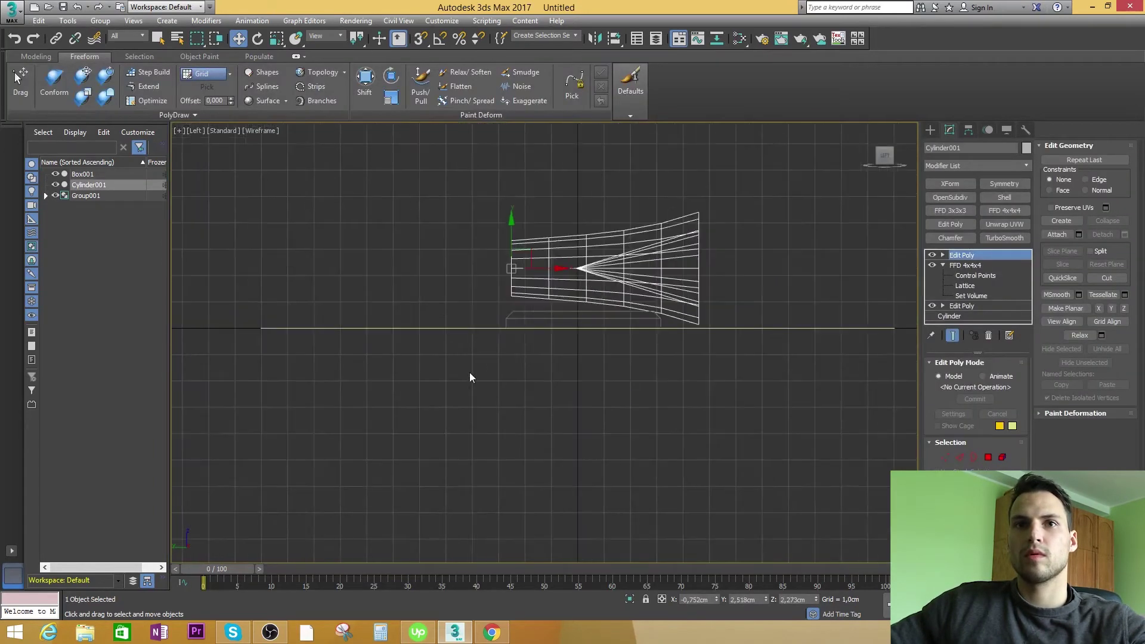
pyautogui.press('e')
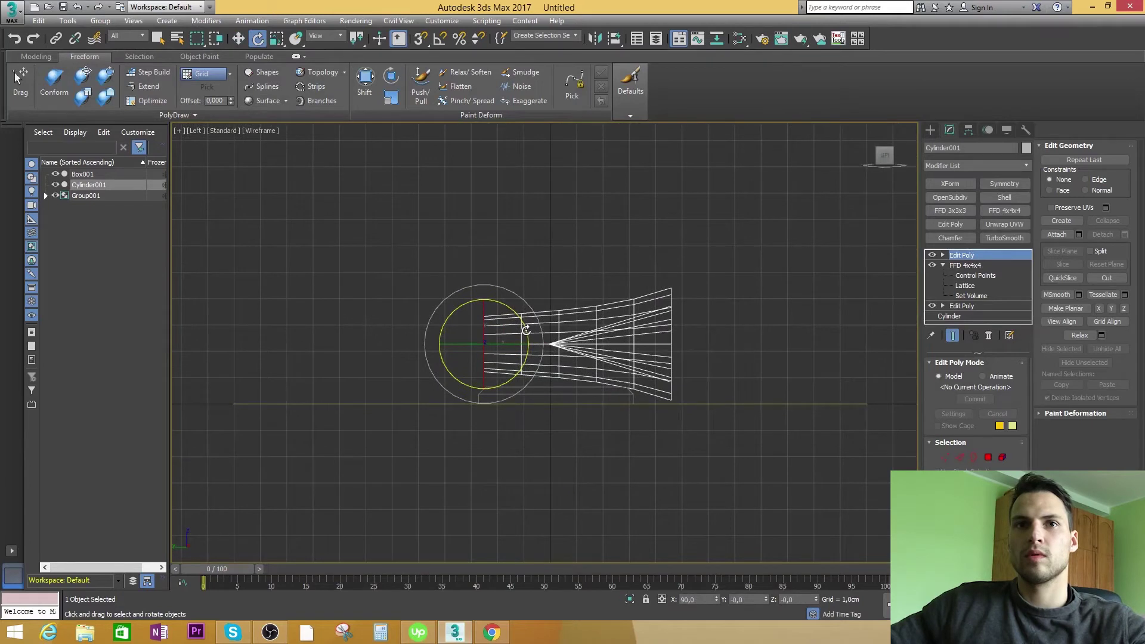
pyautogui.moveTo(526, 329); pyautogui.dragTo(521, 353)
pyautogui.press('w')
pyautogui.hotkey('alt', 'w')
pyautogui.rightClick(759, 436)
pyautogui.hotkey('alt', 'w')
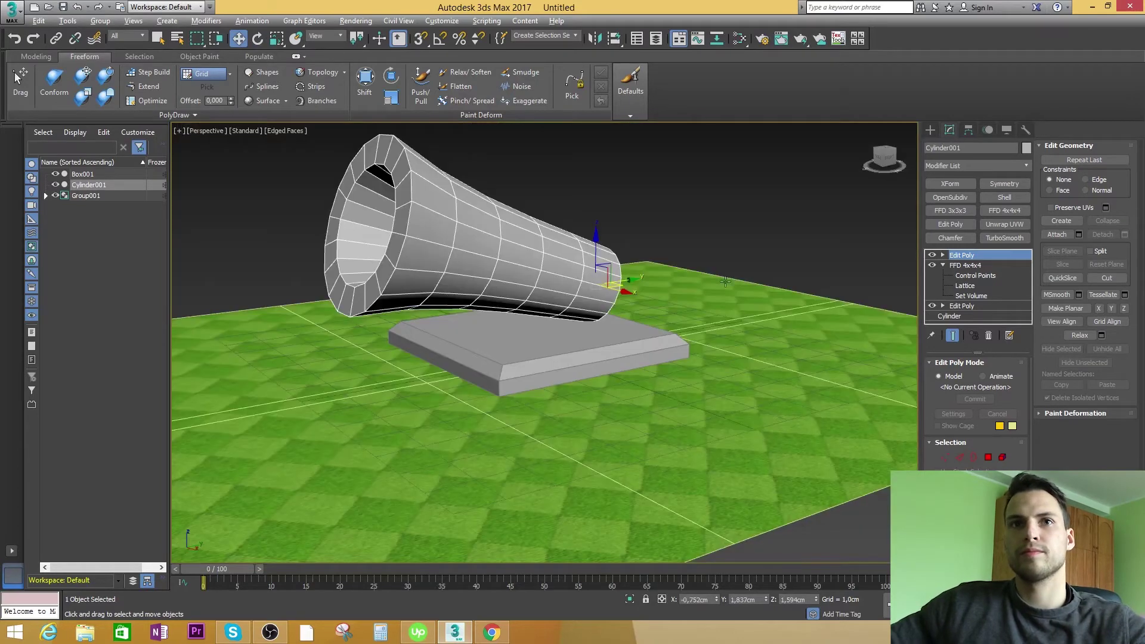
# - Select the full ring of polygons around the barrel, one band back from the flared muzzle segment
pyautogui.click(989, 457)
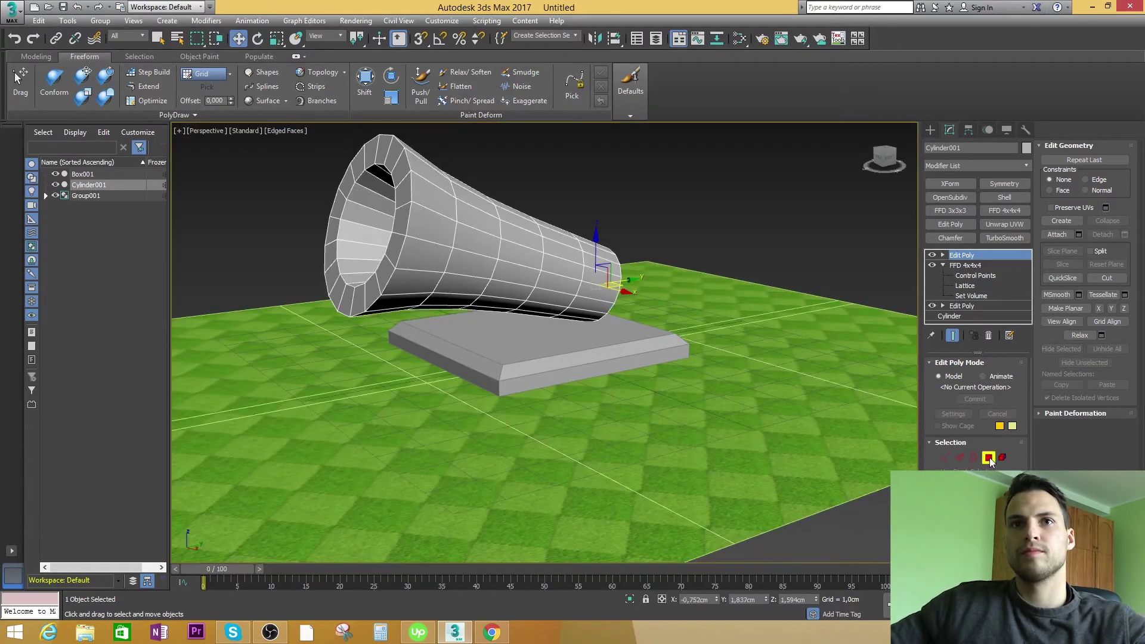
pyautogui.click(473, 248)
pyautogui.keyDown('shift'); pyautogui.click(469, 277); pyautogui.keyUp('shift')
# - Add a second full polygon ring around the narrower rear part of the barrel to the selection, including the faces on the far side
pyautogui.keyDown('ctrl'); pyautogui.click(556, 266); pyautogui.keyUp('ctrl')
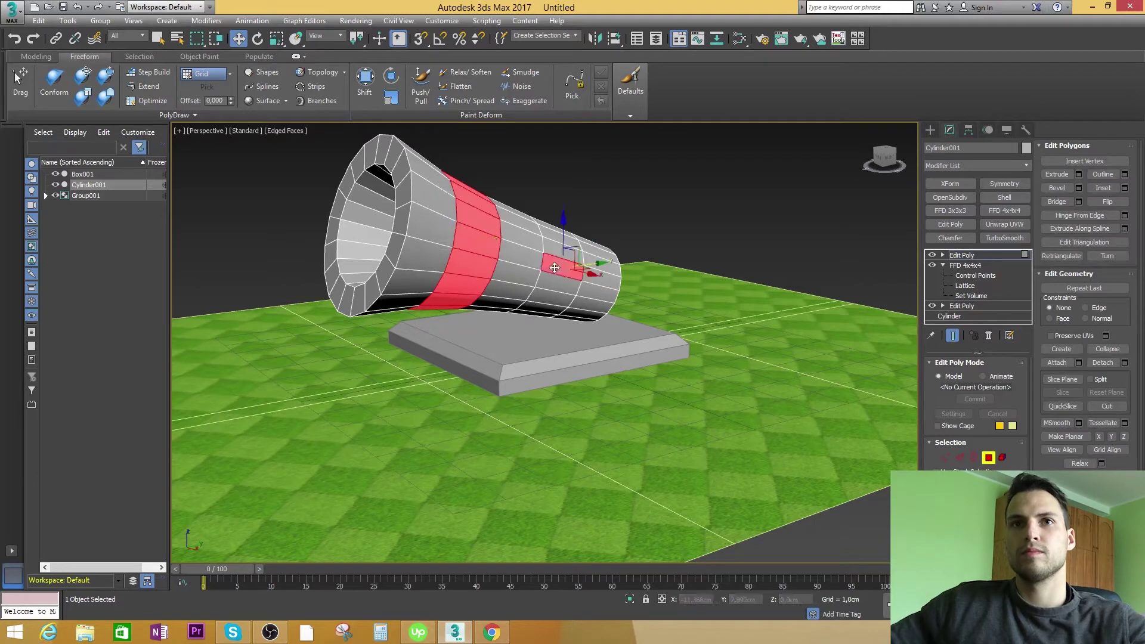
pyautogui.keyDown('ctrl'); pyautogui.click(551, 296); pyautogui.keyUp('ctrl')
pyautogui.keyDown('ctrl'); pyautogui.click(556, 281); pyautogui.keyUp('ctrl')
pyautogui.keyDown('ctrl'); pyautogui.click(560, 256); pyautogui.keyUp('ctrl')
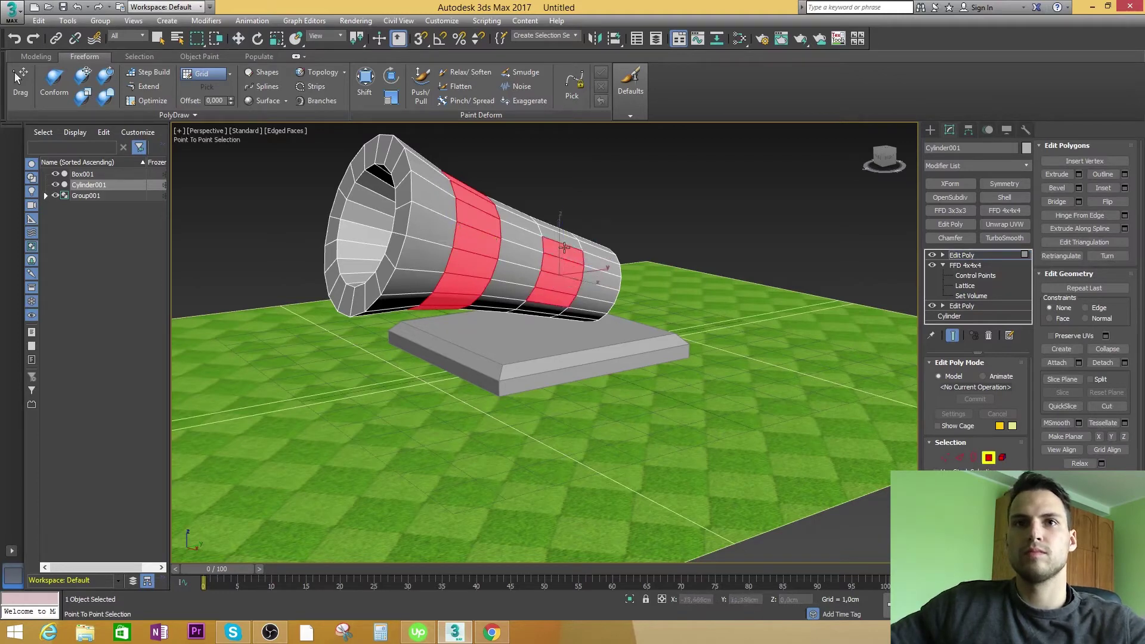
pyautogui.press('w')
pyautogui.hotkey('alt', 'w')
pyautogui.rightClick(440, 374)
pyautogui.hotkey('alt', 'w')
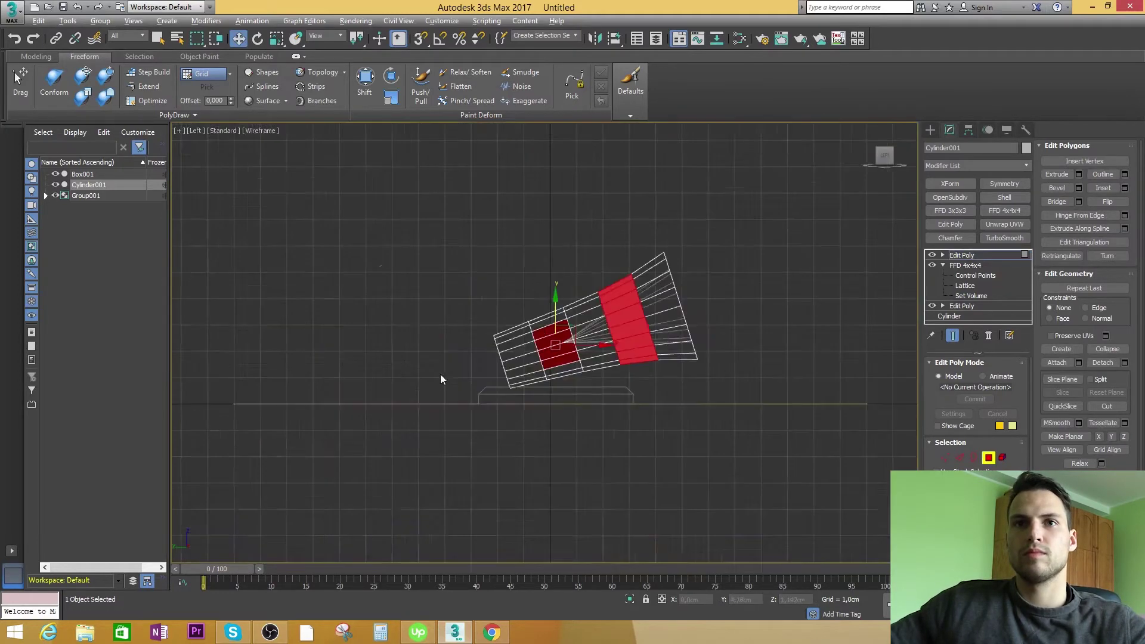
pyautogui.scroll(3, 574, 284)
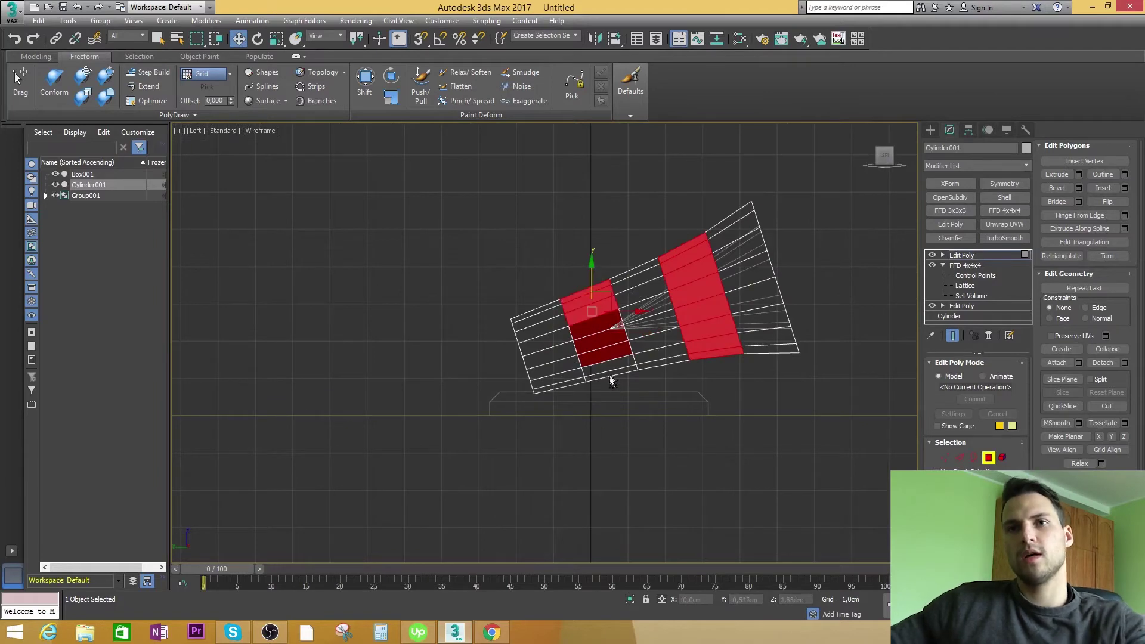
pyautogui.keyDown('ctrl'); pyautogui.moveTo(611, 381); pyautogui.dragTo(593, 331); pyautogui.keyUp('ctrl')
pyautogui.keyDown('ctrl'); pyautogui.click(600, 328); pyautogui.keyUp('ctrl')
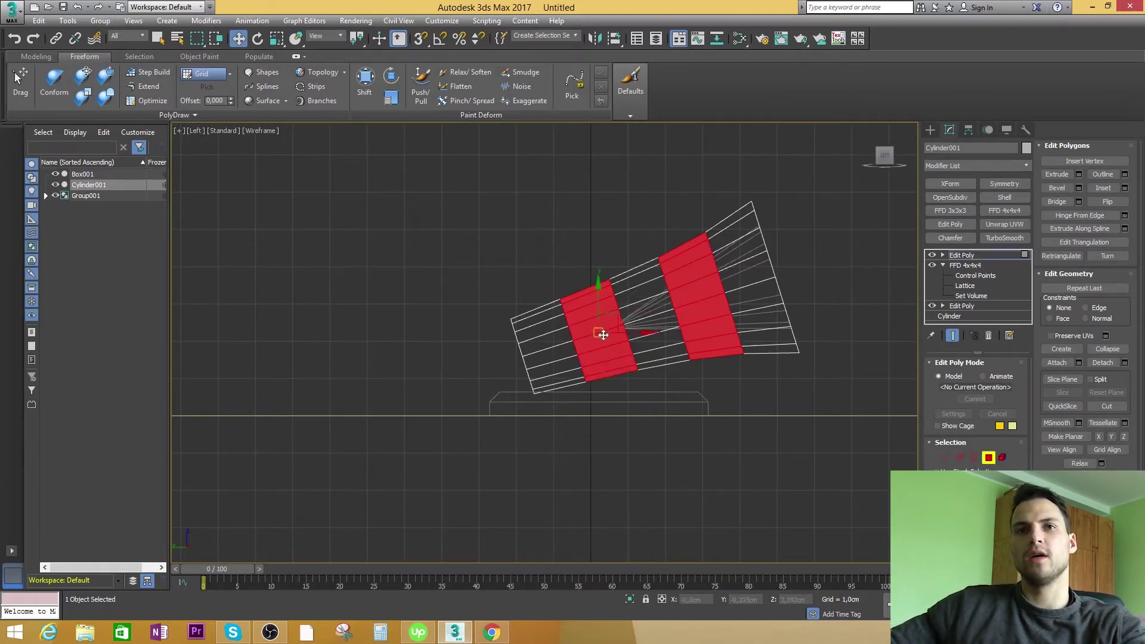
pyautogui.hotkey('alt', 'w')
pyautogui.middleClick(751, 358)
pyautogui.scroll(3, 751, 358)
pyautogui.hotkey('alt', 'w')
pyautogui.keyDown('alt'); pyautogui.moveTo(739, 379); pyautogui.dragTo(590, 329, button='middle'); pyautogui.keyUp('alt')
pyautogui.scroll(-3, 580, 346)
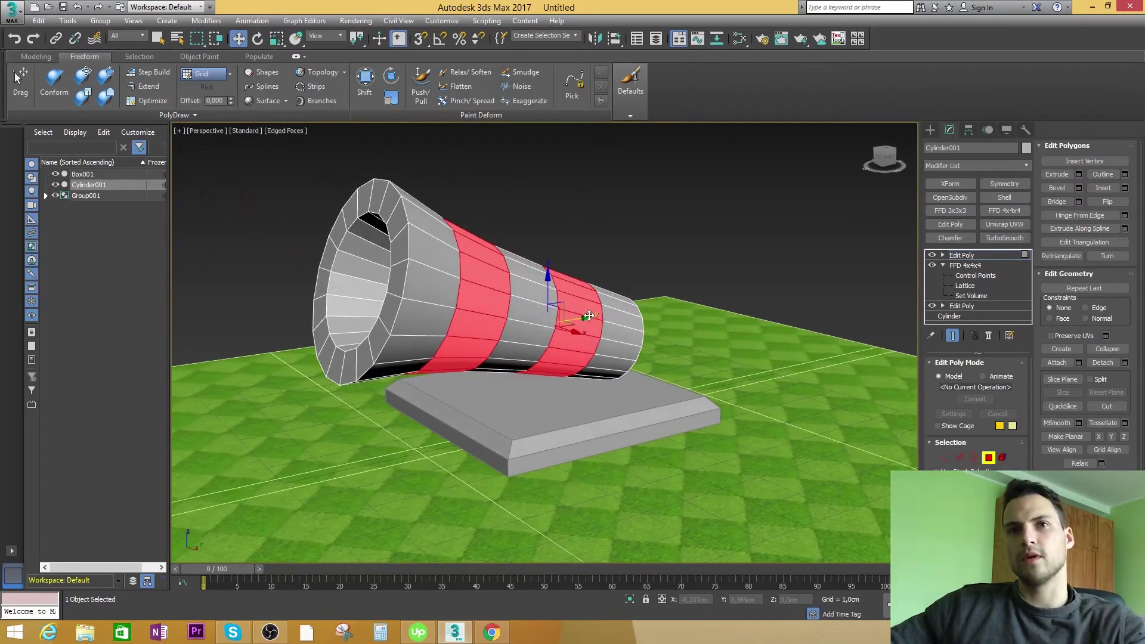